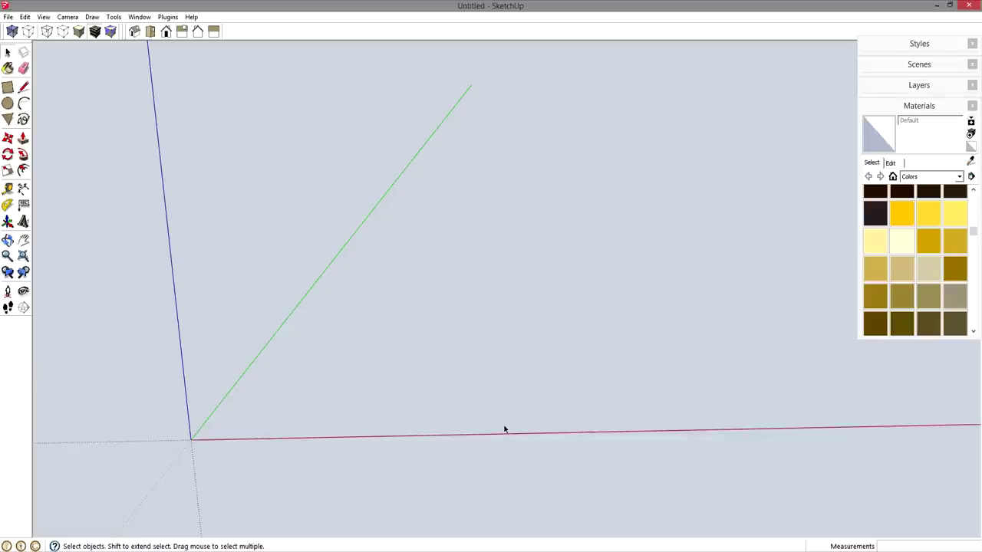
Step: Draw an upright 10' by 8' rectangle from the origin as the wall face
{"action": "middle_click_drag", "start_coordinate": [568, 397], "coordinate": [577, 415]}
{"action": "key", "text": "r"}
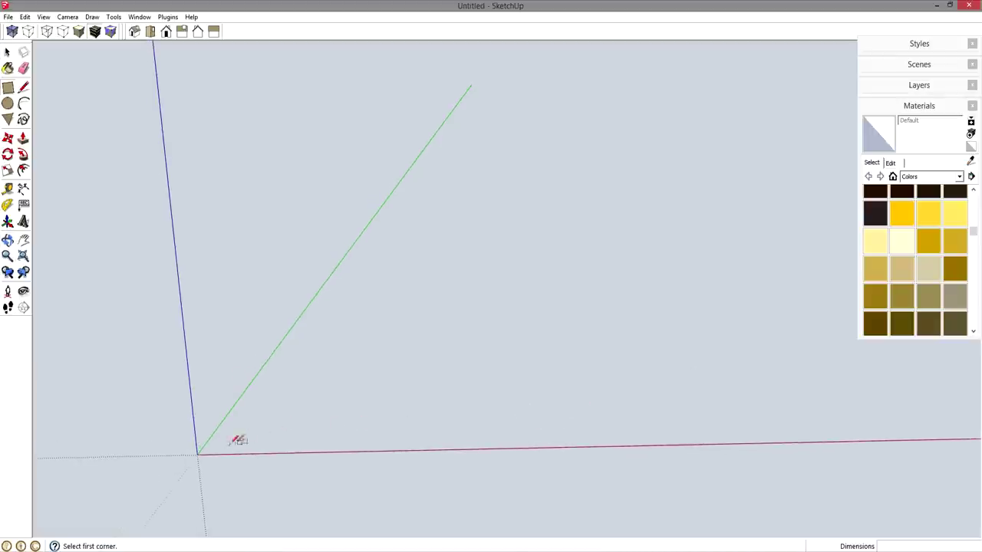
{"action": "left_click", "coordinate": [197, 454]}
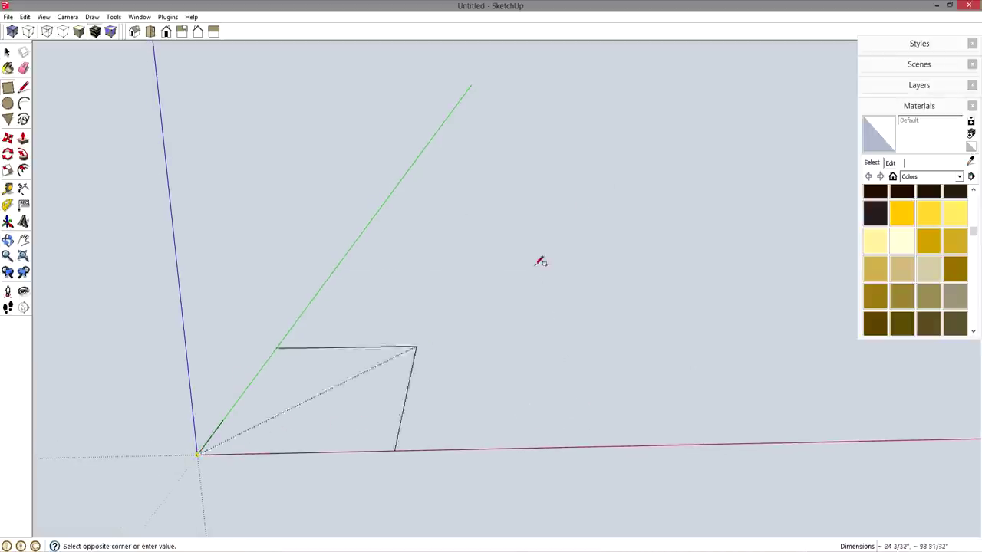
{"action": "left_click", "coordinate": [622, 155]}
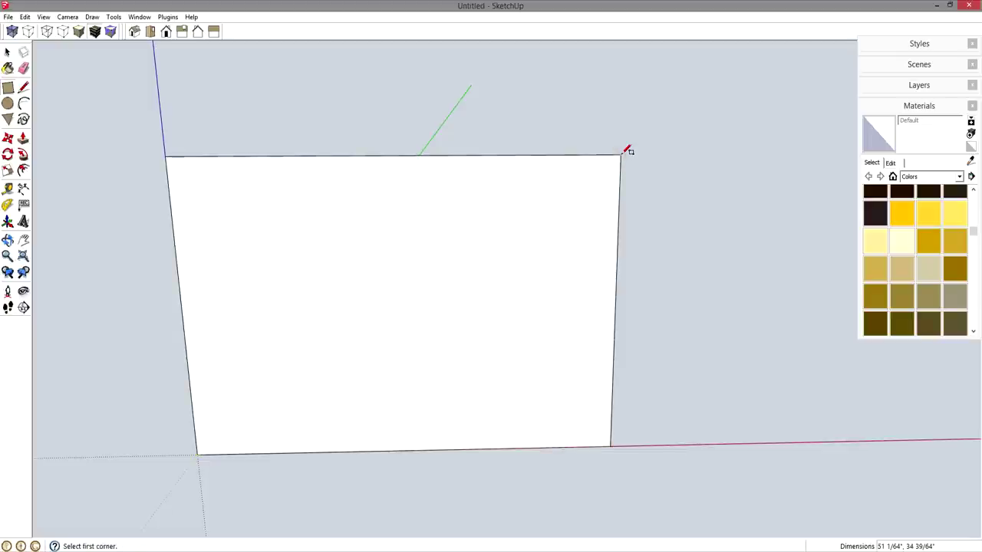
{"action": "type", "text": "10',8"}
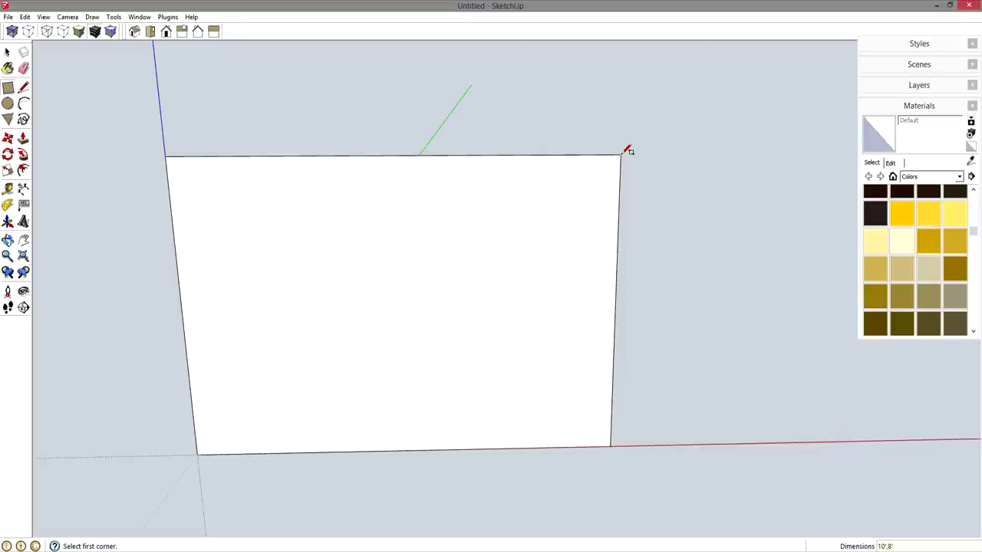
{"action": "key", "text": "Return"}
{"action": "scroll", "coordinate": [570, 197], "scroll_direction": "down", "scroll_amount": 2}
{"action": "middle_click_drag", "start_coordinate": [570, 197], "coordinate": [486, 283]}
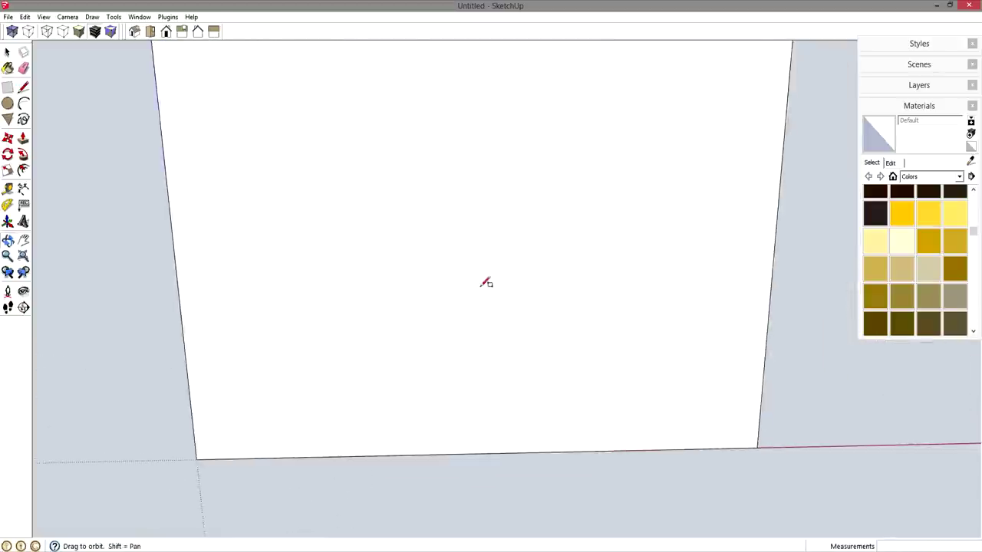
{"action": "scroll", "coordinate": [506, 261], "scroll_direction": "down", "scroll_amount": 2}
{"action": "middle_click_drag", "start_coordinate": [528, 241], "coordinate": [533, 265]}
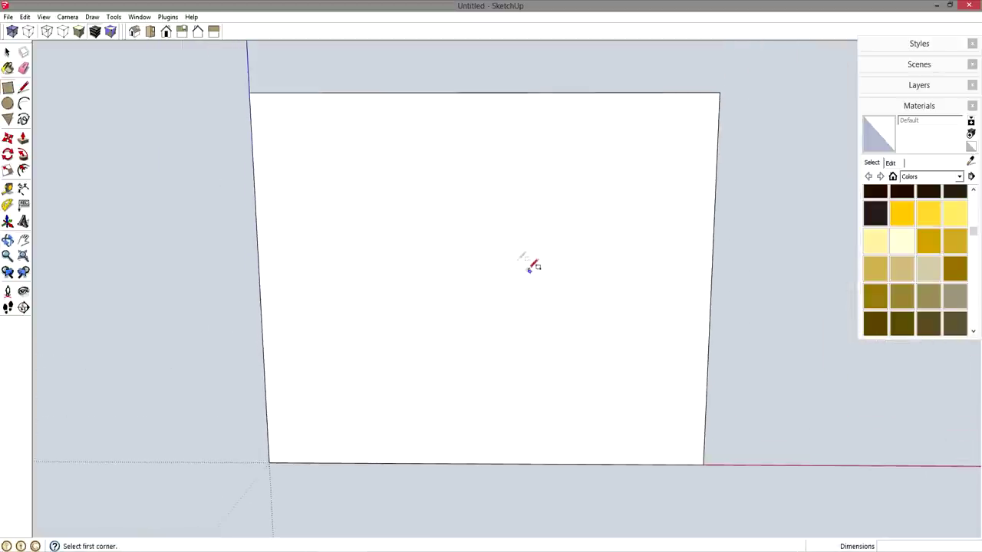
Step: Draw a 65 by 36 window rectangle on the wall
{"action": "left_click", "coordinate": [442, 136]}
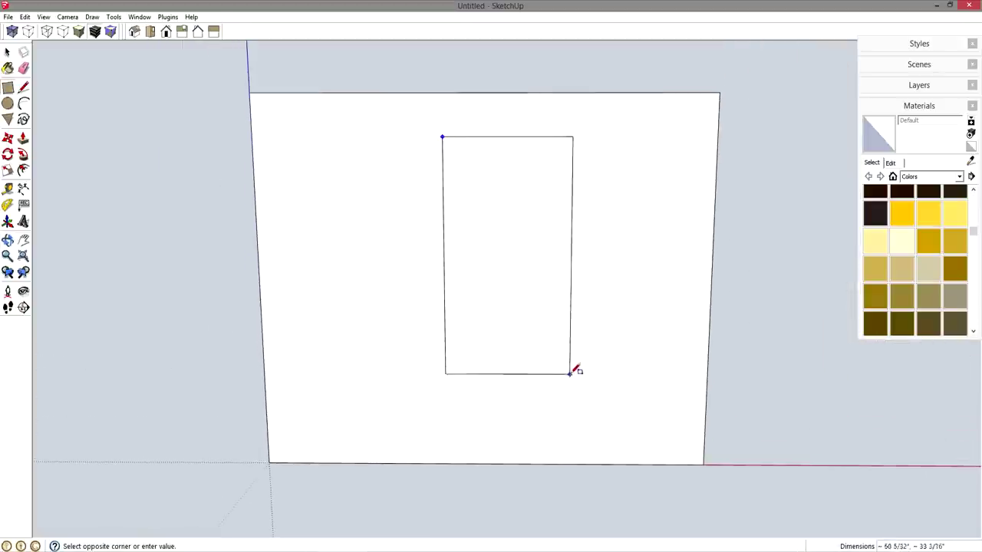
{"action": "left_click", "coordinate": [570, 374]}
{"action": "type", "text": "65"}
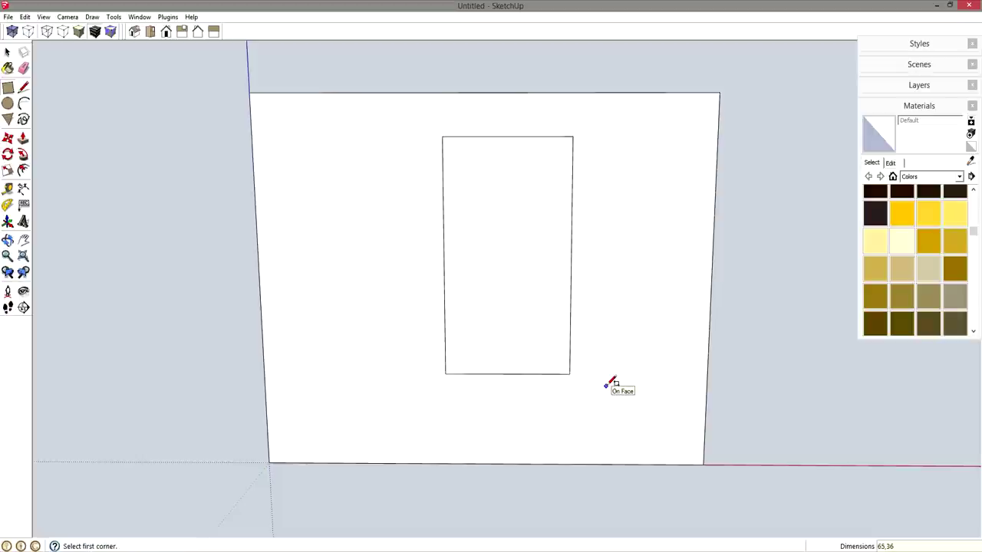
{"action": "type", "text": ",36"}
{"action": "key", "text": "Return"}
Step: Offset the window's edges 3 inches inward and select the inner face
{"action": "key", "text": "f"}
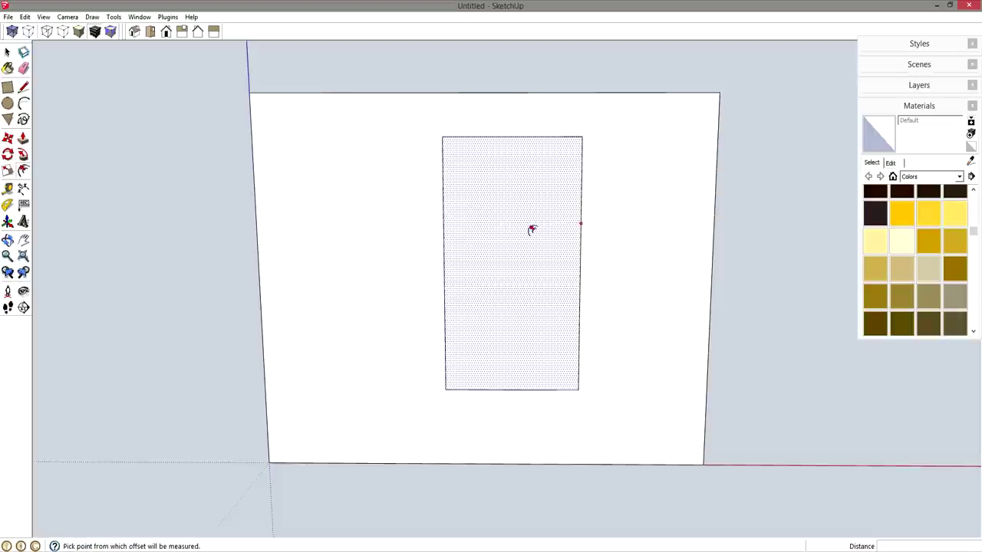
{"action": "left_click", "coordinate": [581, 222]}
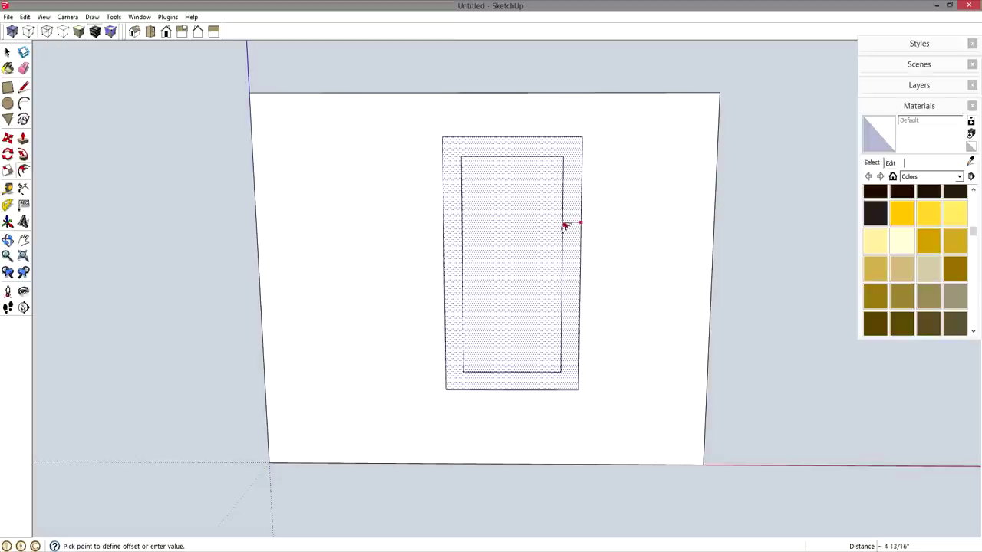
{"action": "type", "text": "3"}
{"action": "key", "text": "Return"}
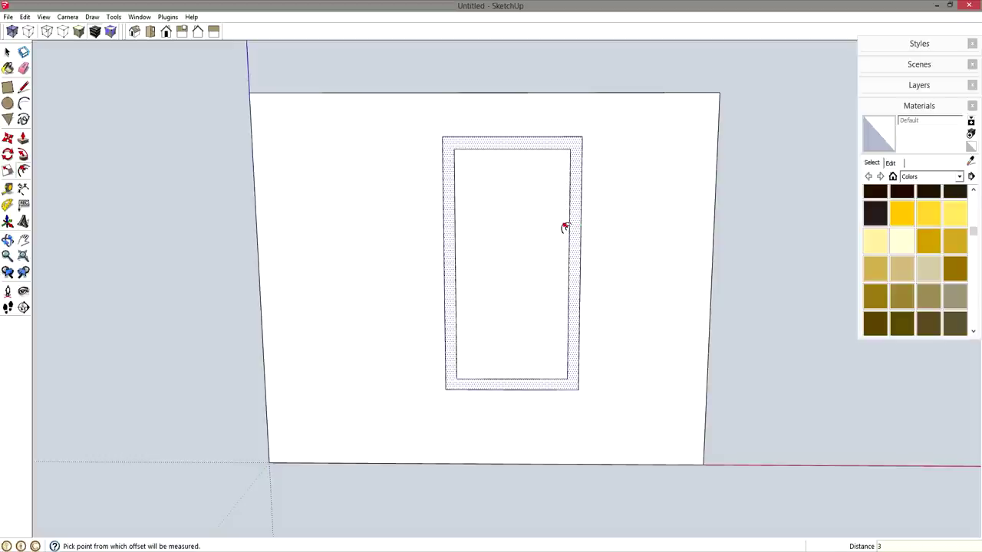
{"action": "key", "text": "space"}
{"action": "middle_click_drag", "start_coordinate": [575, 221], "coordinate": [513, 248]}
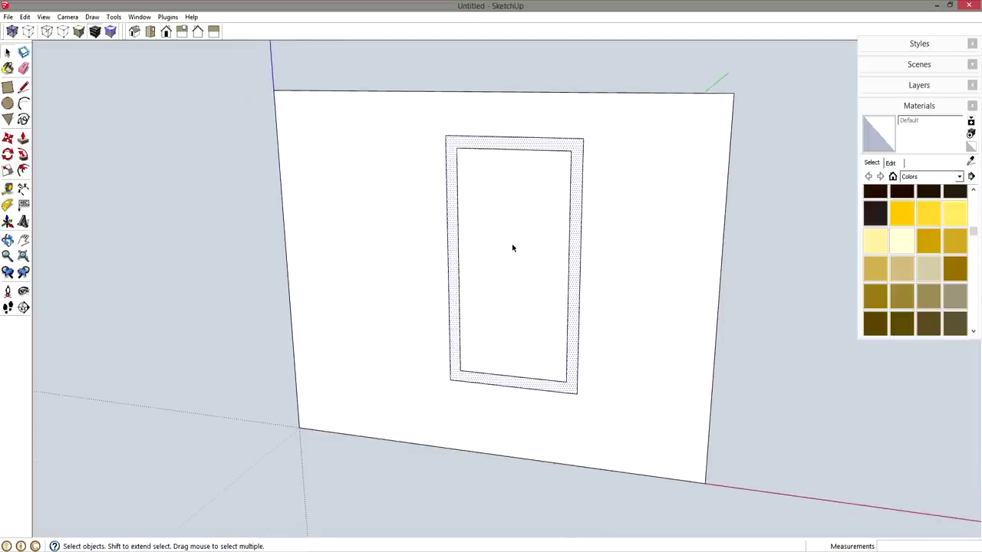
{"action": "left_click", "coordinate": [514, 248]}
Step: Delete the inner pane to open the window and move the frame up the wall
{"action": "key", "text": "Delete"}
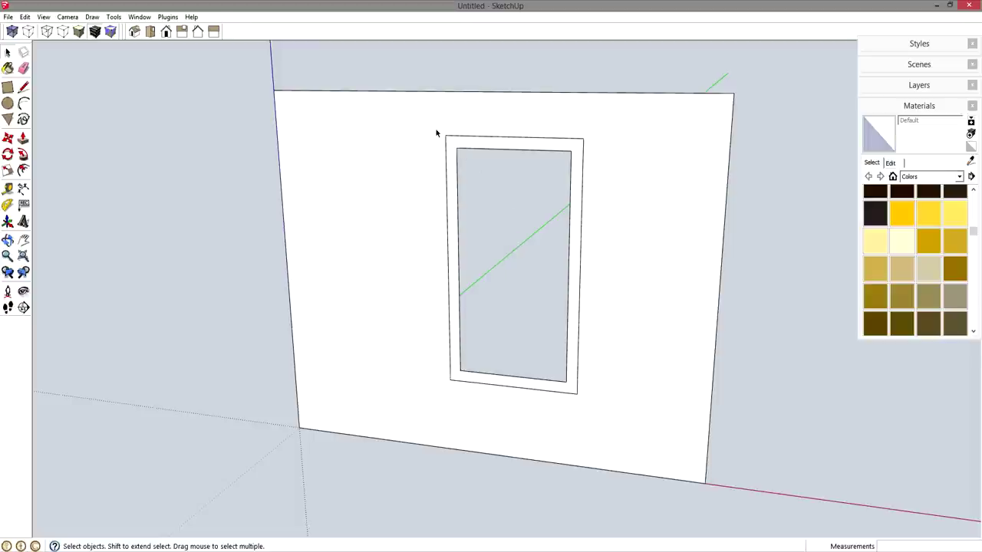
{"action": "left_click_drag", "start_coordinate": [436, 132], "coordinate": [615, 418]}
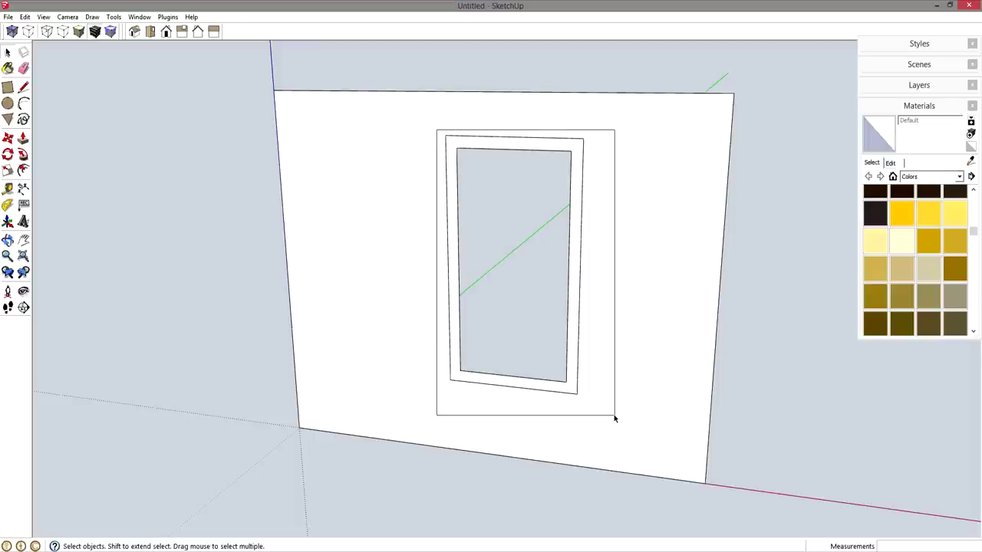
{"action": "left_click_drag", "start_coordinate": [614, 418], "coordinate": [613, 418]}
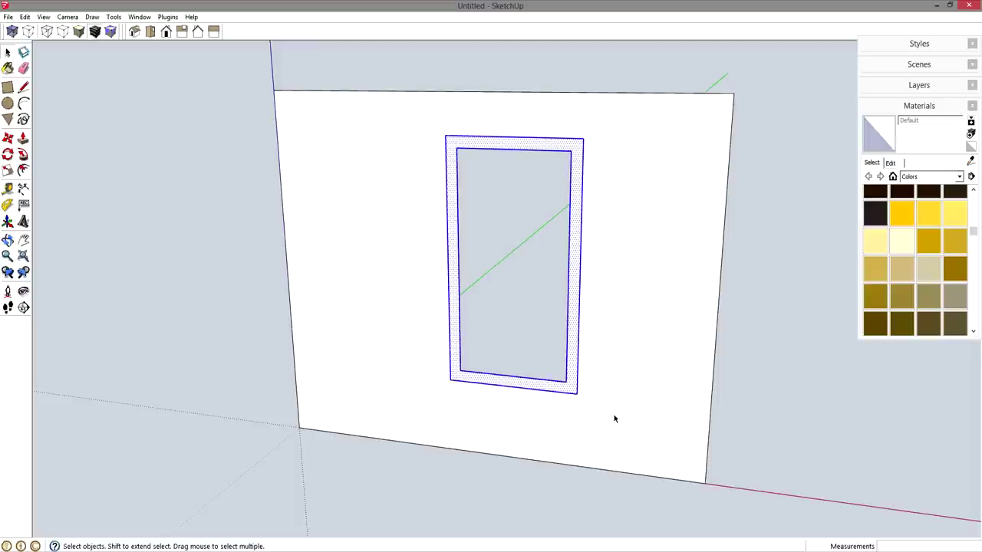
{"action": "key", "text": "m"}
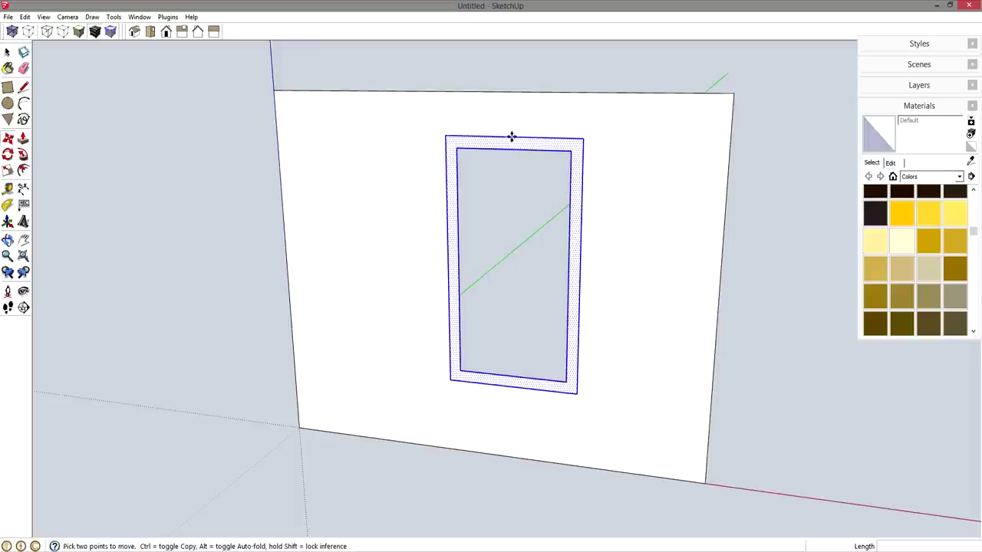
{"action": "left_click", "coordinate": [513, 138]}
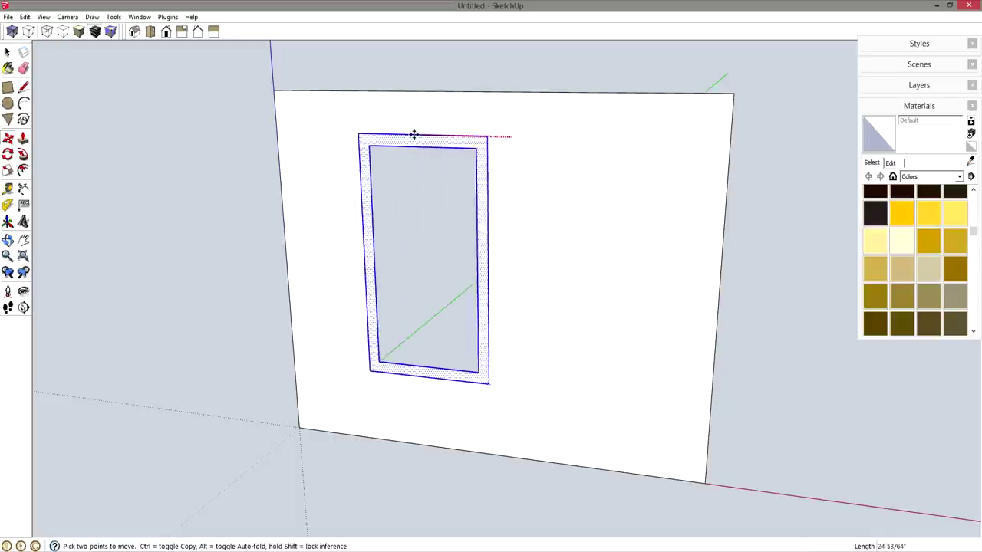
{"action": "left_click", "coordinate": [485, 91]}
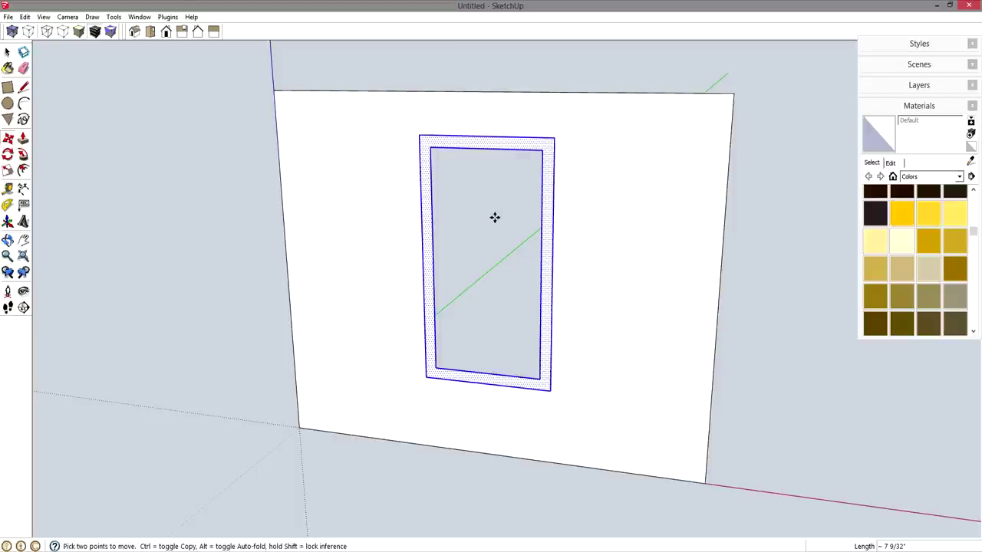
{"action": "key", "text": "space"}
Step: Place a guide 10 inches below the wall's top edge
{"action": "key", "text": "t"}
{"action": "left_click", "coordinate": [532, 91]}
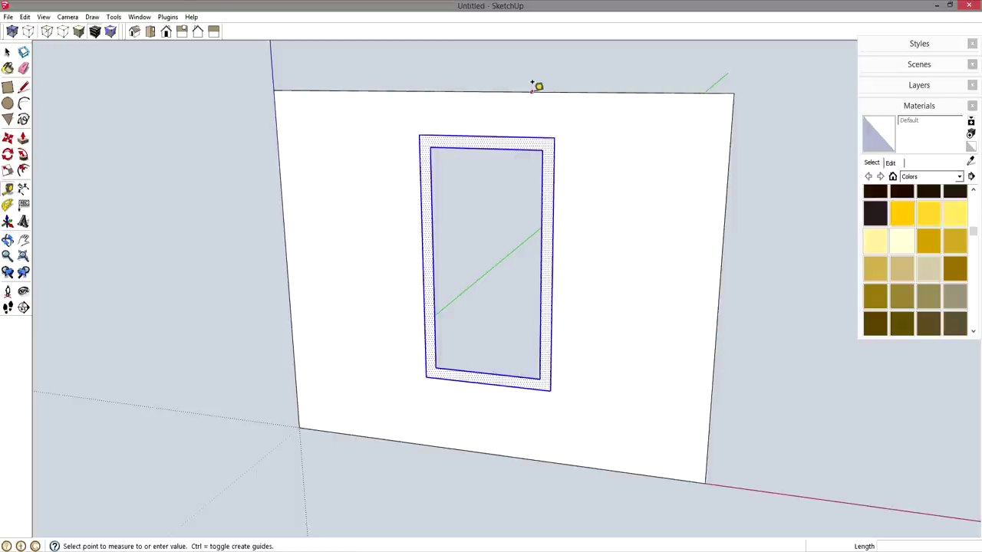
{"action": "type", "text": "1"}
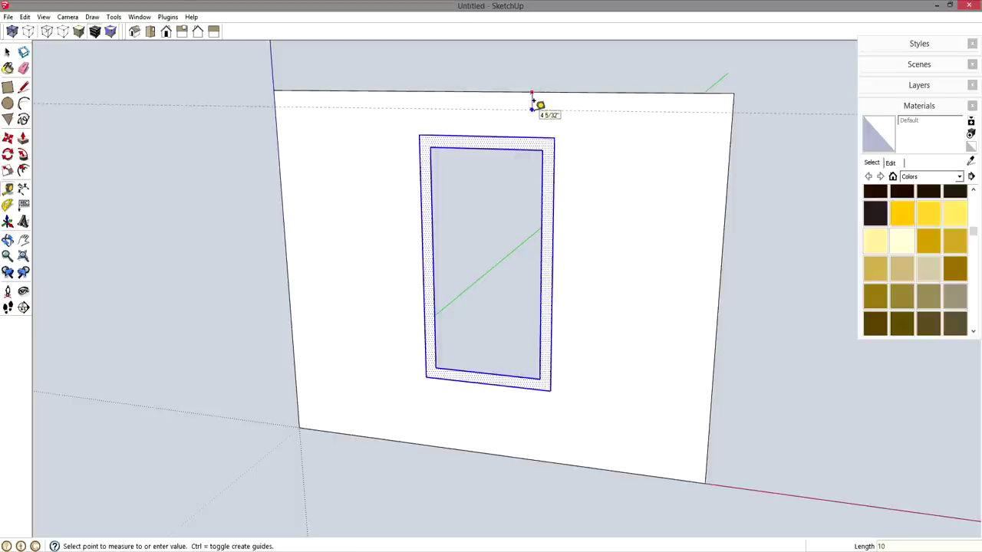
{"action": "type", "text": "0"}
{"action": "key", "text": "Return"}
Step: Move the window frame so its top edge sits on the 10-inch guide
{"action": "key", "text": "m"}
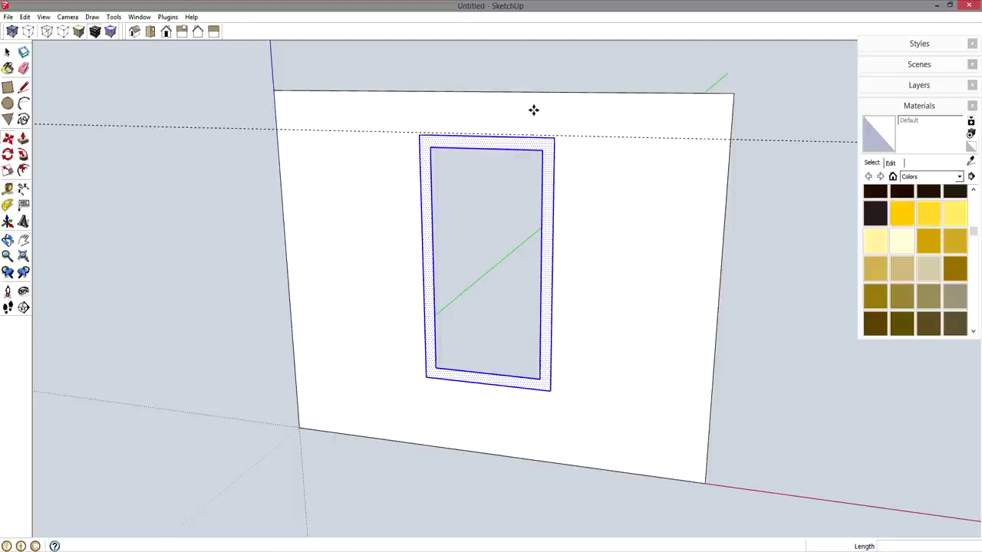
{"action": "scroll", "coordinate": [482, 140], "scroll_direction": "up", "scroll_amount": 4}
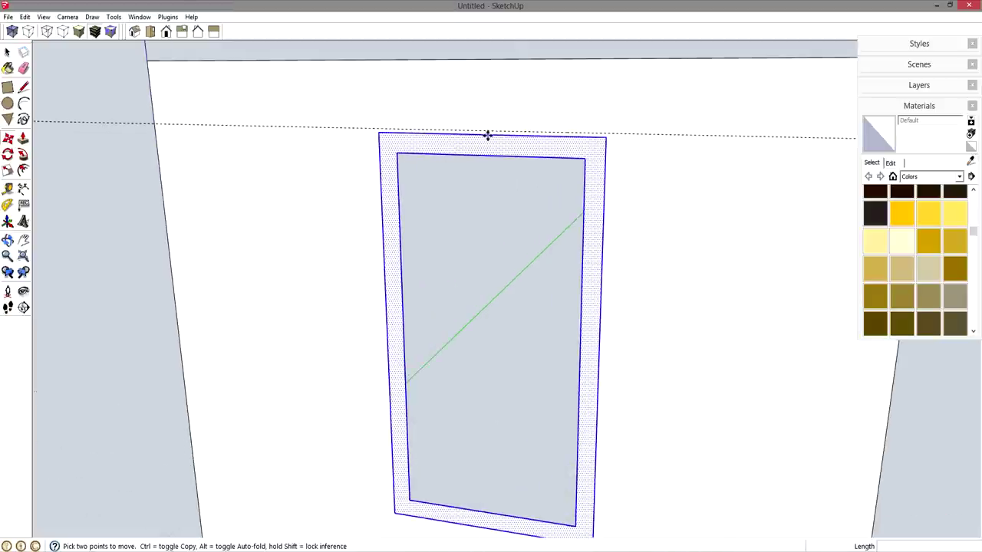
{"action": "left_click", "coordinate": [484, 134]}
{"action": "left_click", "coordinate": [485, 130]}
{"action": "key", "text": "space"}
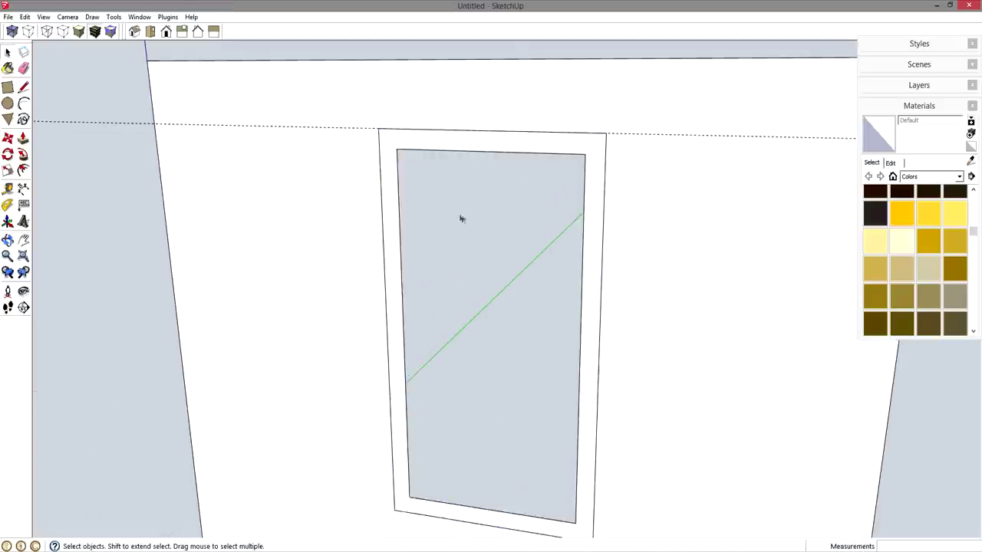
{"action": "scroll", "coordinate": [460, 217], "scroll_direction": "down", "scroll_amount": 5}
{"action": "middle_click_drag", "start_coordinate": [460, 217], "coordinate": [537, 257]}
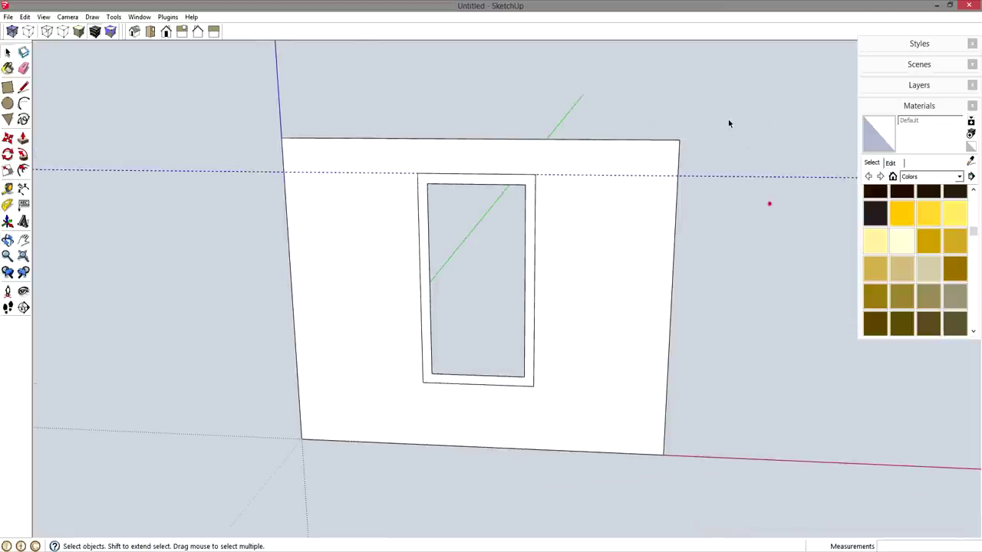
Step: Pull the window casing out 3/4 inch from the wall
{"action": "key", "text": "p"}
{"action": "middle_click_drag", "start_coordinate": [588, 234], "coordinate": [504, 241]}
{"action": "left_click_drag", "start_coordinate": [525, 240], "coordinate": [519, 246]}
{"action": "left_click", "coordinate": [519, 245]}
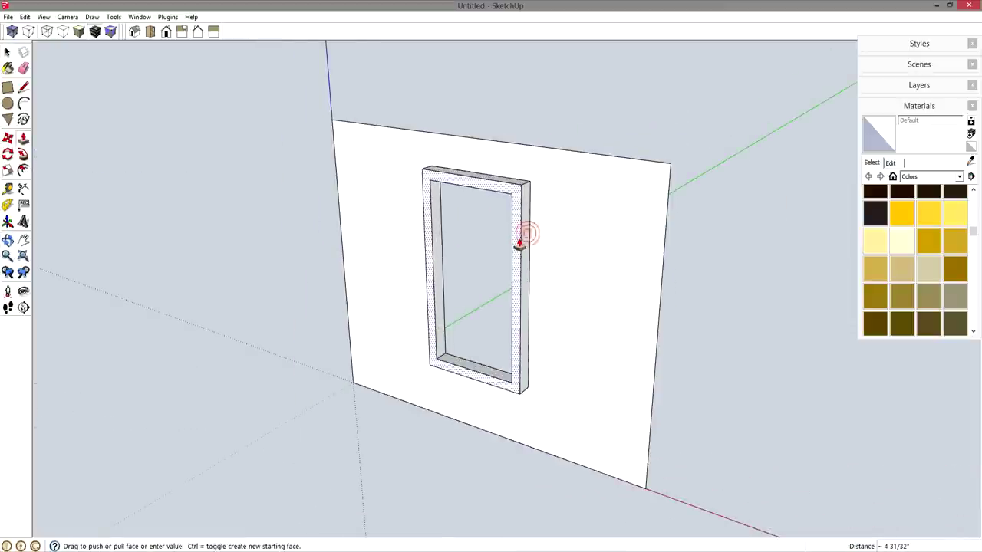
{"action": "key", "text": "Return"}
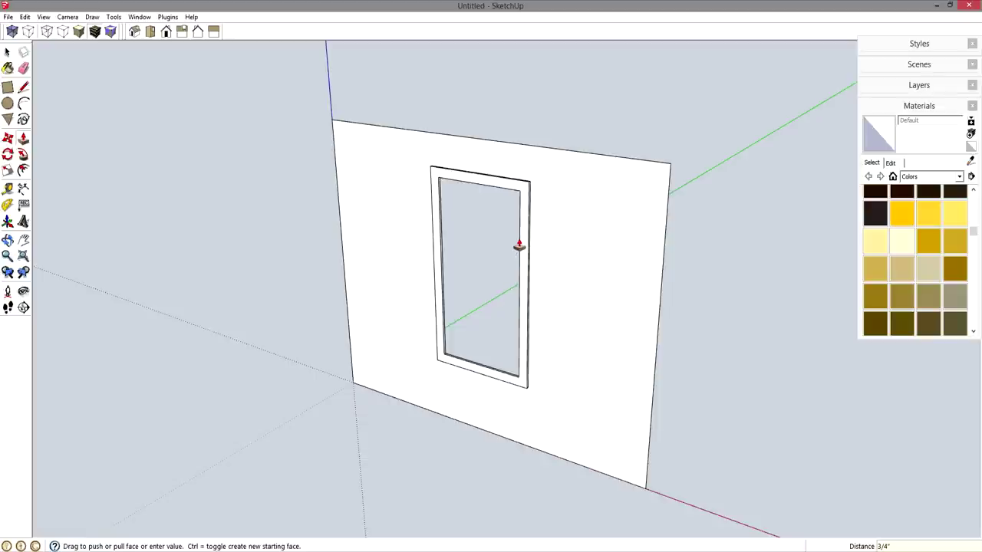
{"action": "key", "text": "space"}
Step: Paint the wall face with Color_D09 and select the whole wall
{"action": "left_click", "coordinate": [606, 255]}
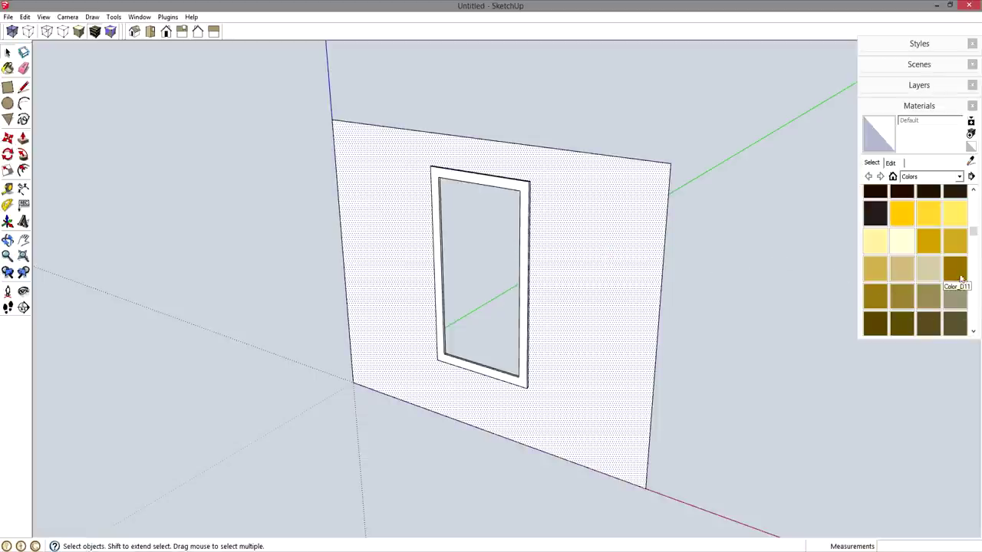
{"action": "left_click", "coordinate": [899, 269]}
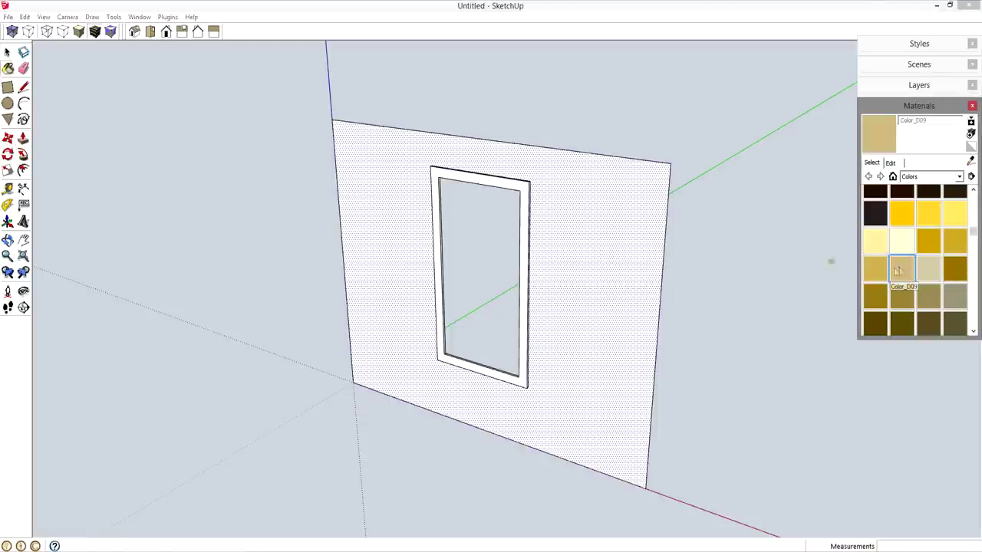
{"action": "left_click", "coordinate": [621, 270]}
{"action": "key", "text": "space"}
{"action": "left_click", "coordinate": [713, 281]}
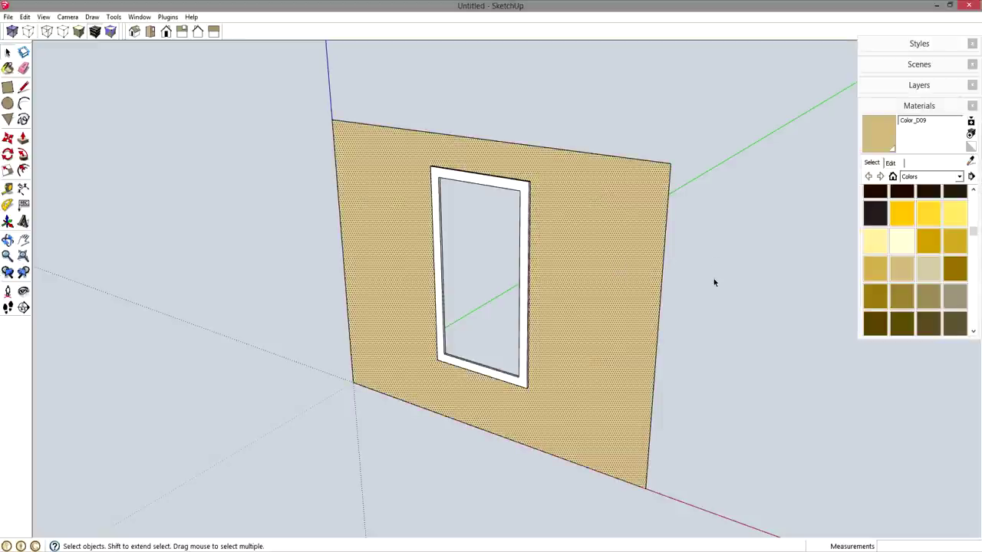
{"action": "mouse_move", "coordinate": [712, 279]}
{"action": "middle_mouse_down"}
{"action": "mouse_move", "coordinate": [532, 278]}
{"action": "mouse_move", "coordinate": [651, 207]}
{"action": "mouse_move", "coordinate": [642, 223]}
{"action": "middle_mouse_up"}
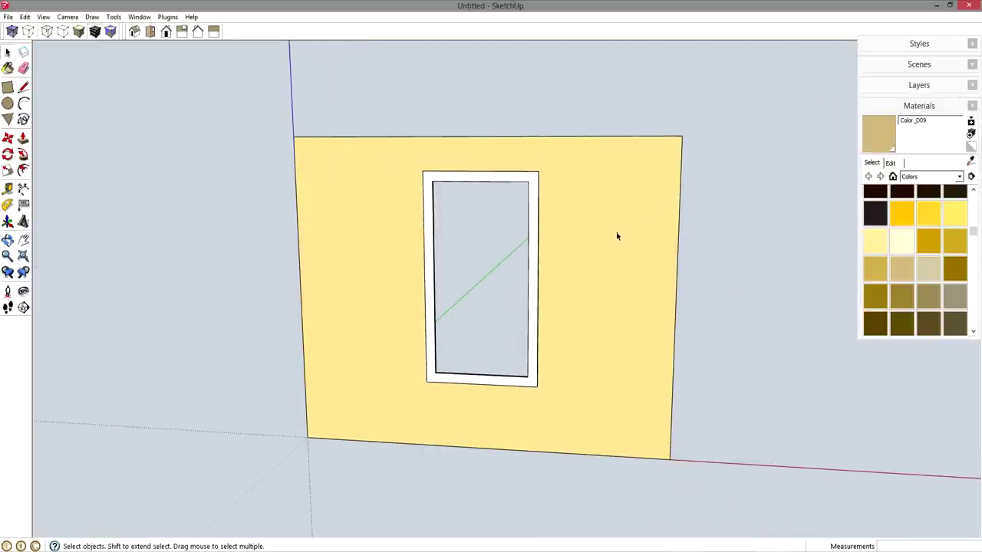
{"action": "triple_click", "coordinate": [616, 237]}
Step: Make the wall a component with the default name and lock it
{"action": "key", "text": "g"}
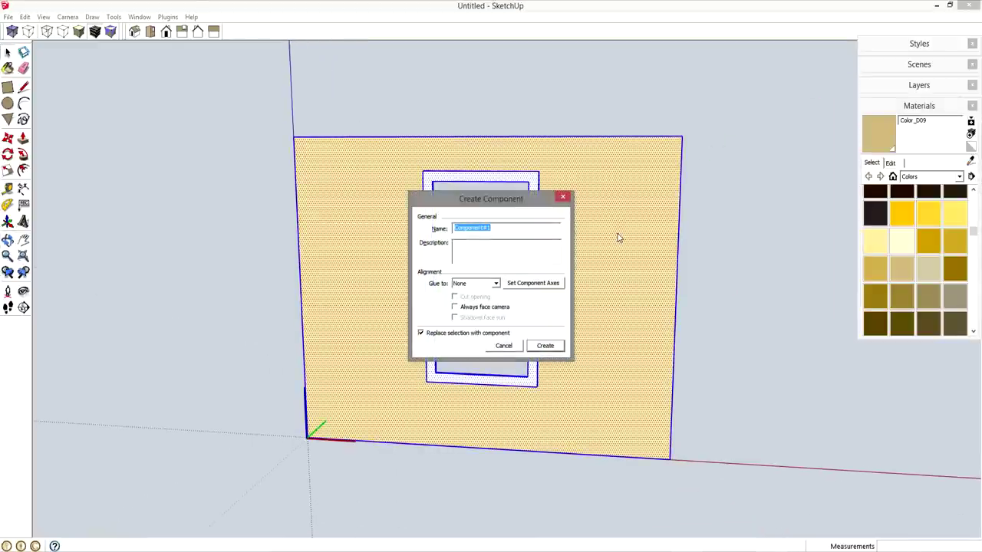
{"action": "key", "text": "Return"}
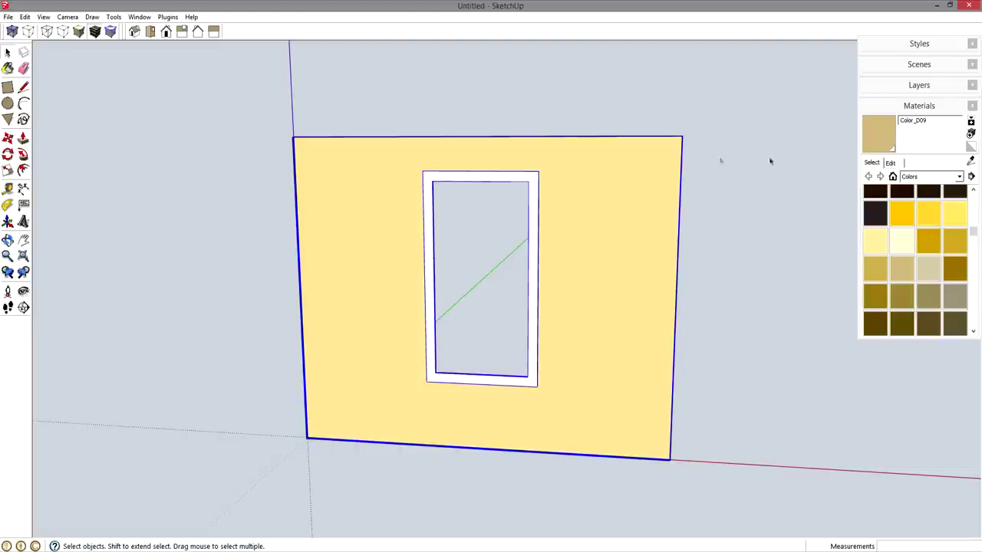
{"action": "right_click", "coordinate": [596, 205]}
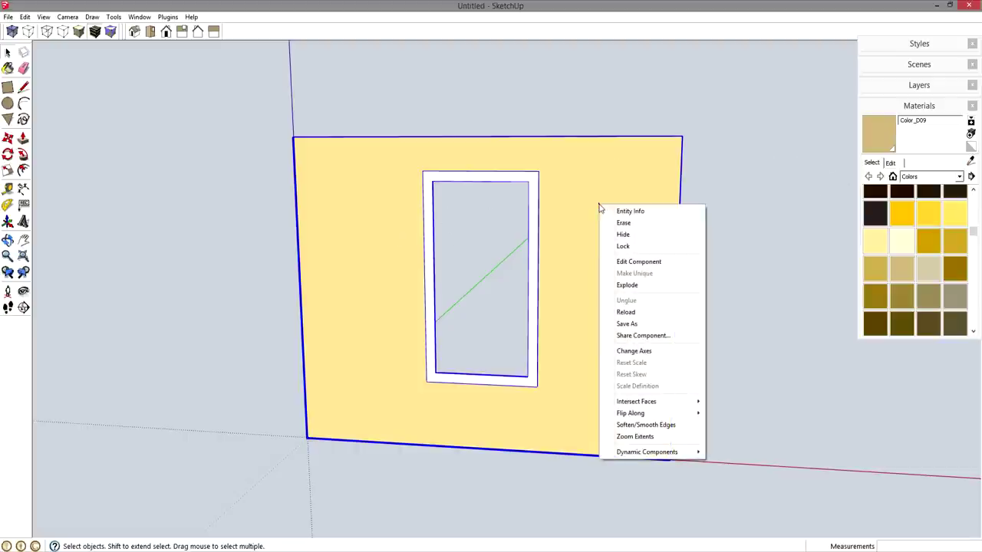
{"action": "left_click", "coordinate": [623, 246]}
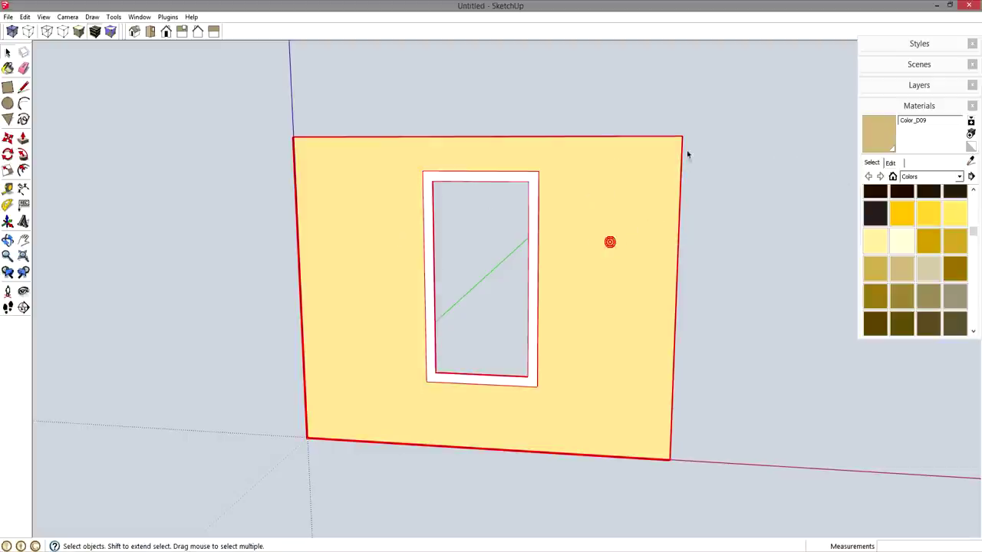
{"action": "left_click", "coordinate": [742, 224]}
{"action": "left_click", "coordinate": [648, 216]}
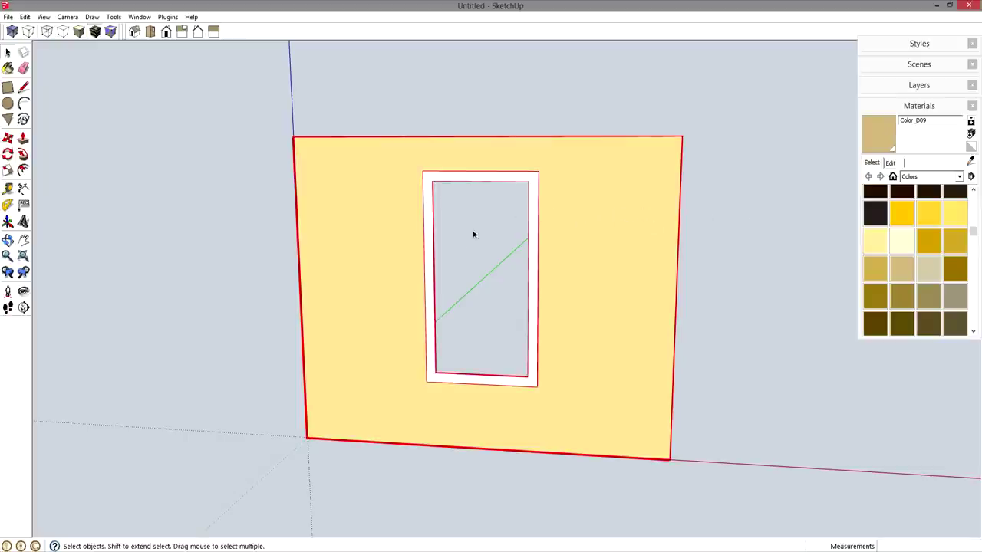
Step: Hide the drawing axes and turn the wall to face the camera
{"action": "left_click", "coordinate": [482, 281]}
{"action": "middle_click_drag", "start_coordinate": [482, 281], "coordinate": [609, 304]}
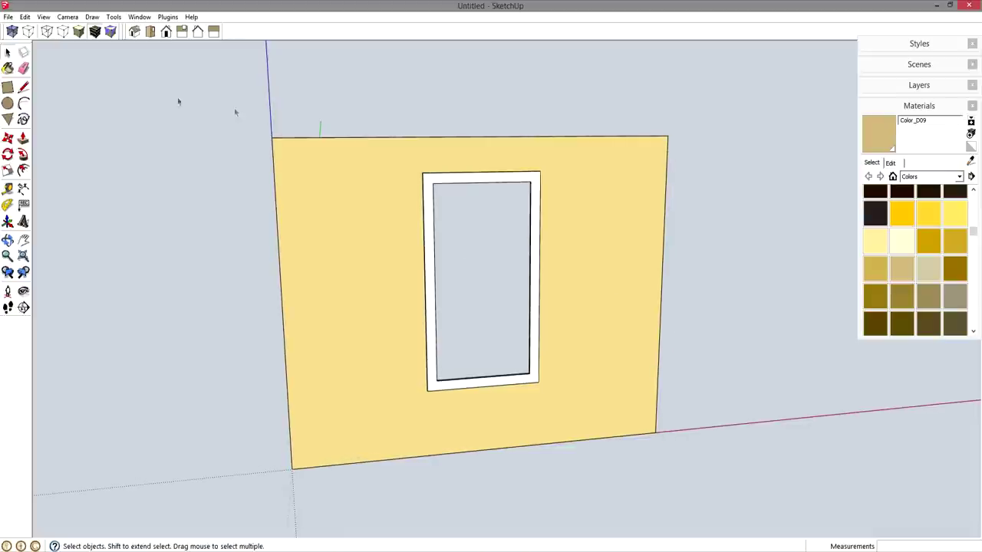
{"action": "left_click", "coordinate": [25, 16]}
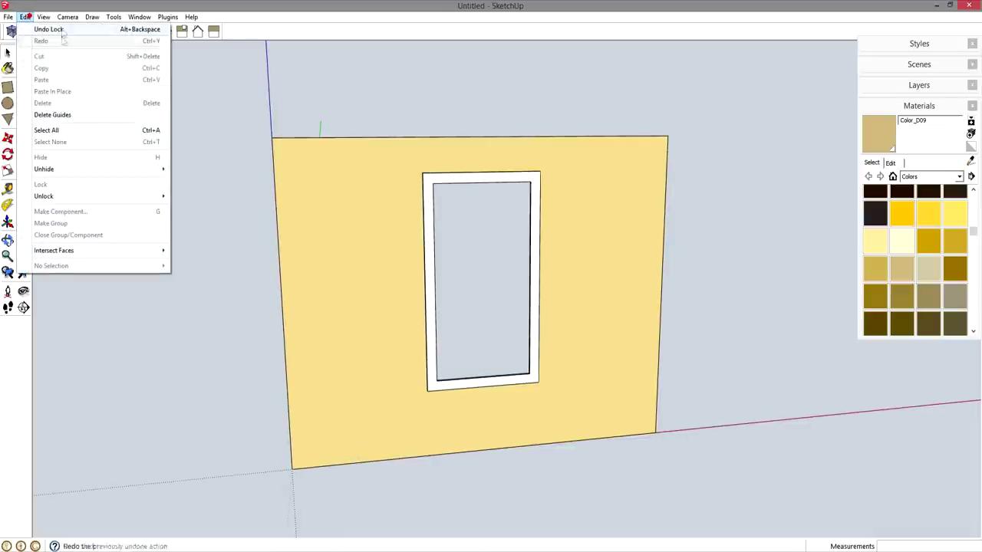
{"action": "left_click", "coordinate": [57, 91]}
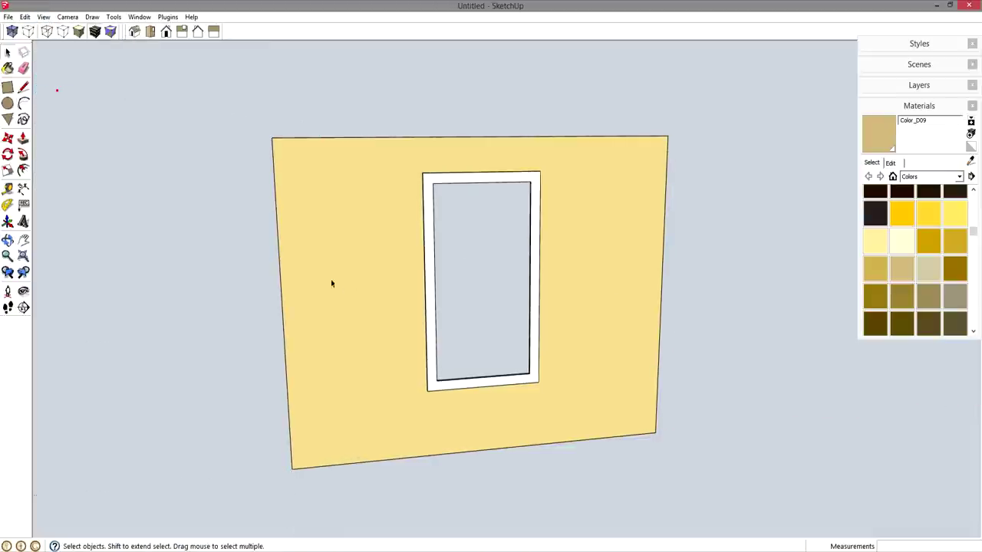
{"action": "middle_click_drag", "start_coordinate": [331, 284], "coordinate": [197, 291]}
{"action": "middle_click_drag", "start_coordinate": [422, 253], "coordinate": [498, 212]}
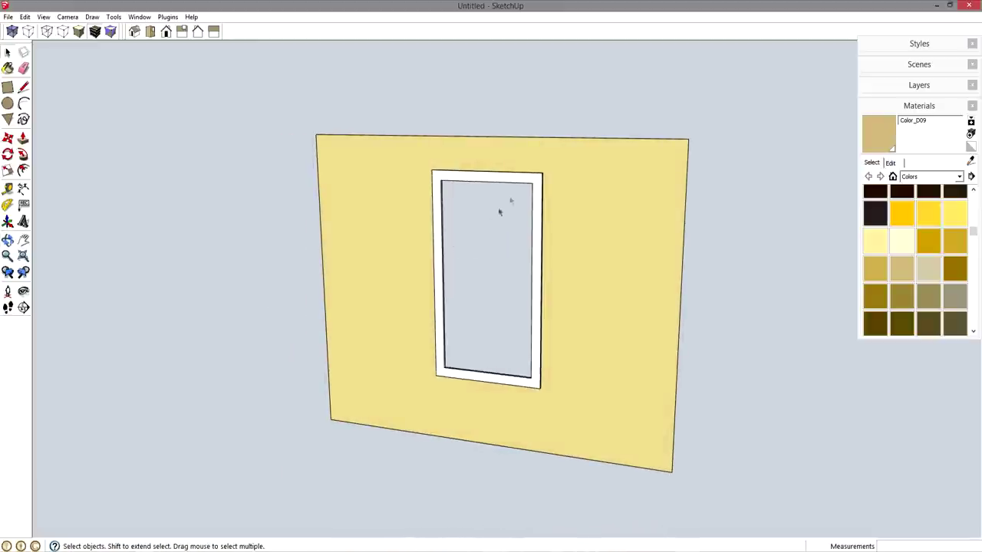
Step: Place vertical guides just outside the casing's right and left edges
{"action": "scroll", "coordinate": [541, 178], "scroll_direction": "up", "scroll_amount": 8}
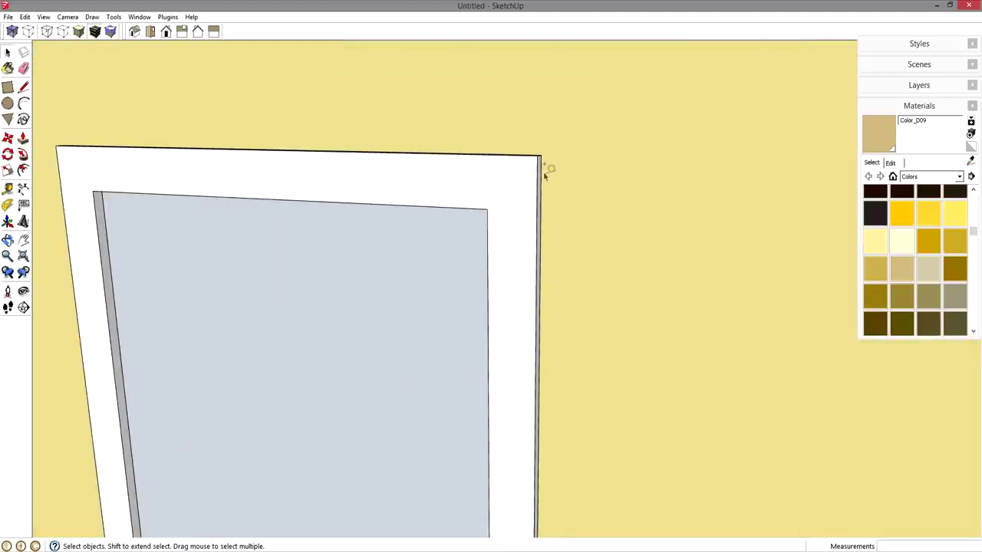
{"action": "key", "text": "t"}
{"action": "left_click", "coordinate": [541, 174]}
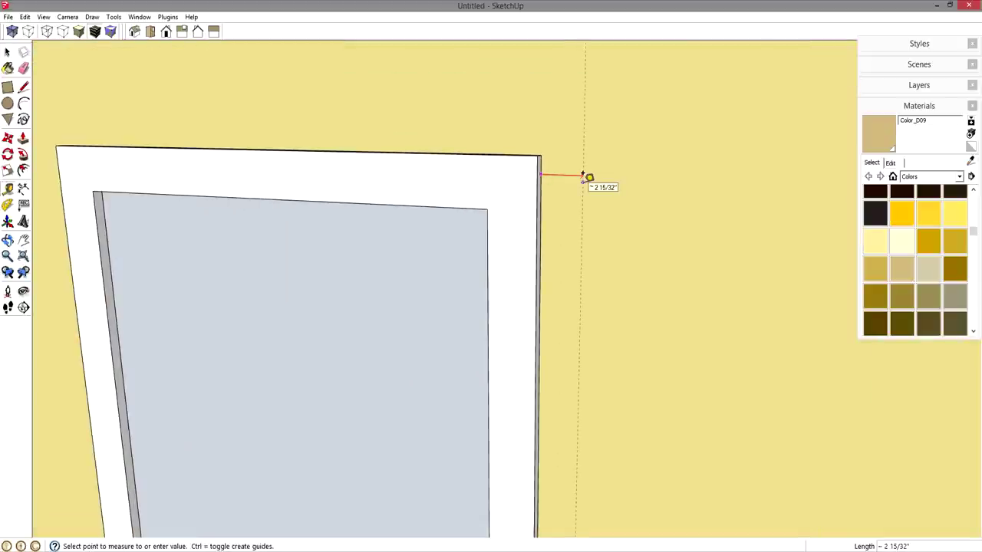
{"action": "type", "text": "1"}
{"action": "key", "text": "Return"}
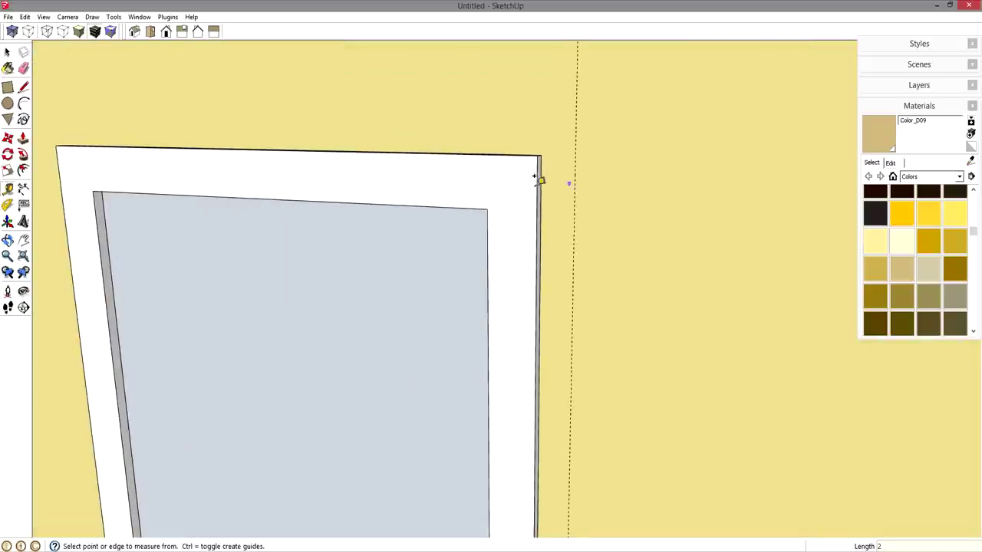
{"action": "middle_click_drag", "start_coordinate": [537, 176], "coordinate": [391, 201]}
{"action": "left_click", "coordinate": [390, 202]}
{"action": "left_click", "coordinate": [330, 209]}
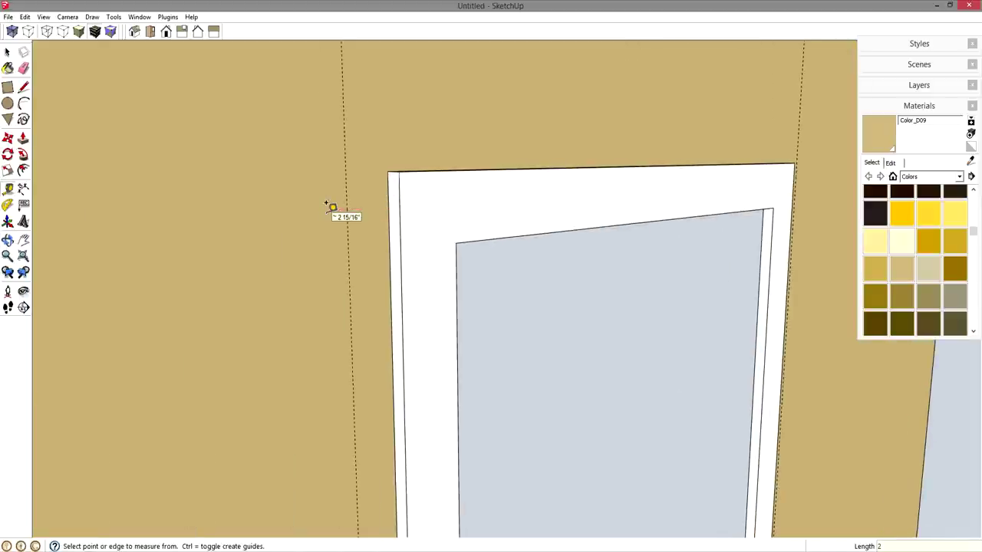
{"action": "scroll", "coordinate": [338, 209], "scroll_direction": "down", "scroll_amount": 1}
{"action": "middle_click_drag", "start_coordinate": [381, 220], "coordinate": [530, 259]}
{"action": "middle_click_drag", "start_coordinate": [406, 278], "coordinate": [629, 276]}
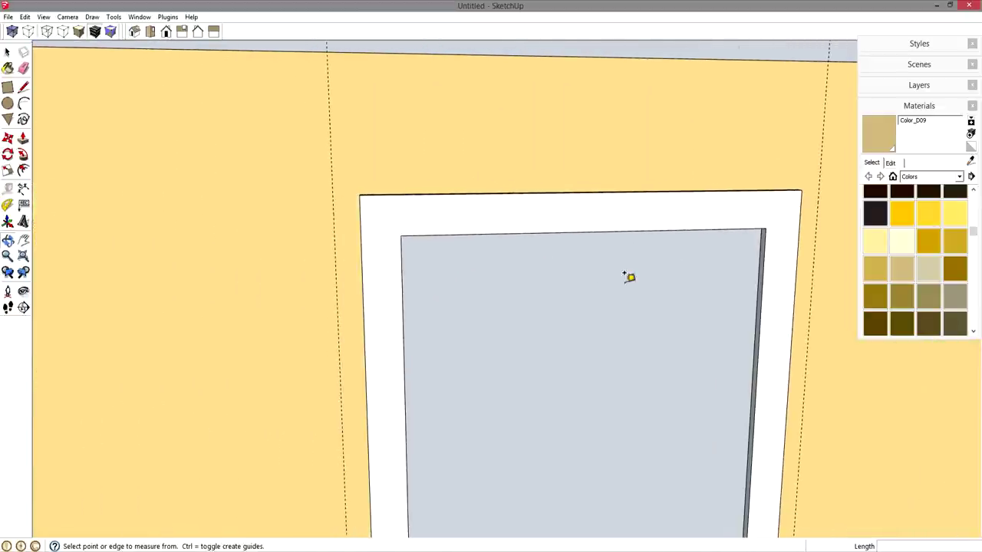
Step: In Front view, draw a 0.75 by 11.25 rectangle from the left guide above the casing
{"action": "left_click", "coordinate": [166, 31]}
{"action": "middle_click_drag", "start_coordinate": [365, 191], "coordinate": [502, 324], "text": "shift"}
{"action": "key", "text": "t"}
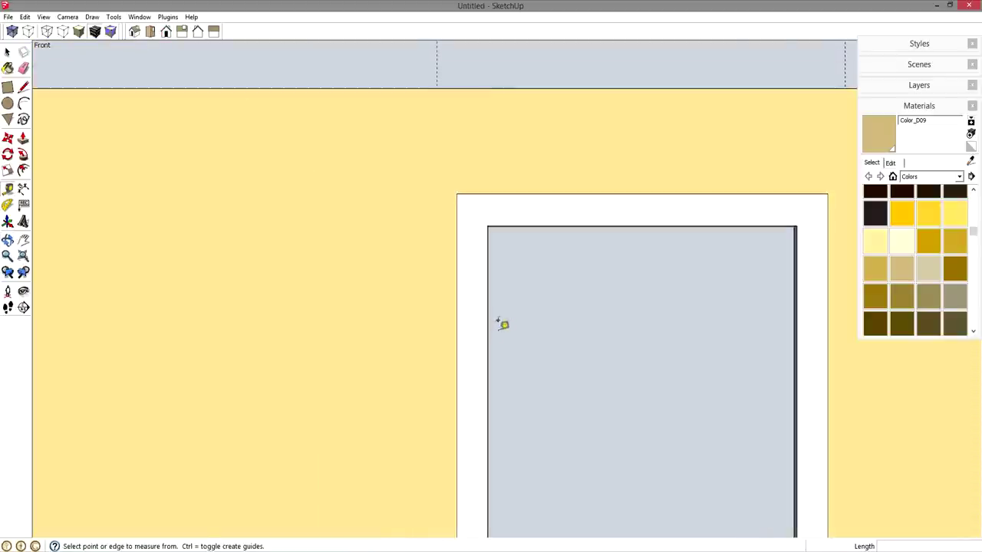
{"action": "scroll", "coordinate": [505, 306], "scroll_direction": "down", "scroll_amount": 2}
{"action": "scroll", "coordinate": [471, 238], "scroll_direction": "up", "scroll_amount": 5}
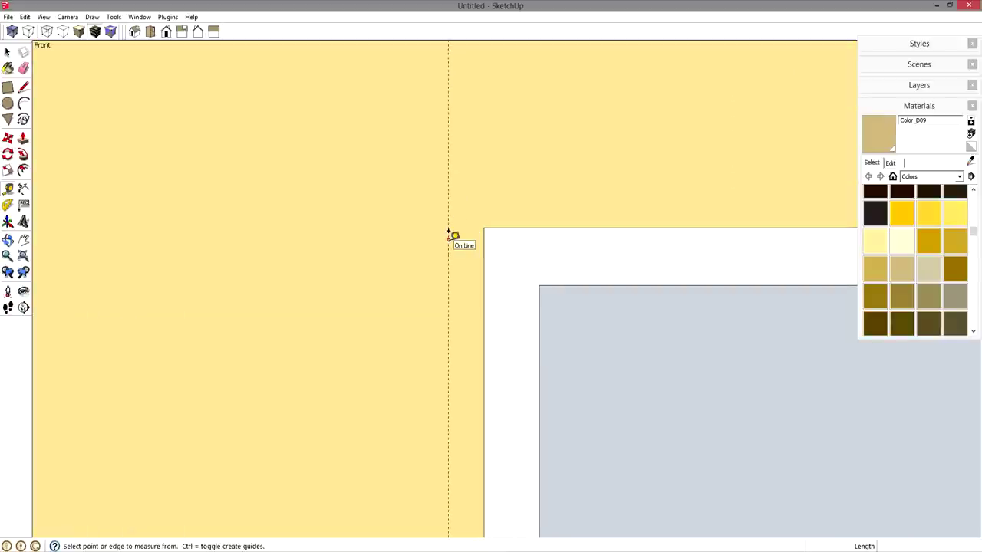
{"action": "key", "text": "r"}
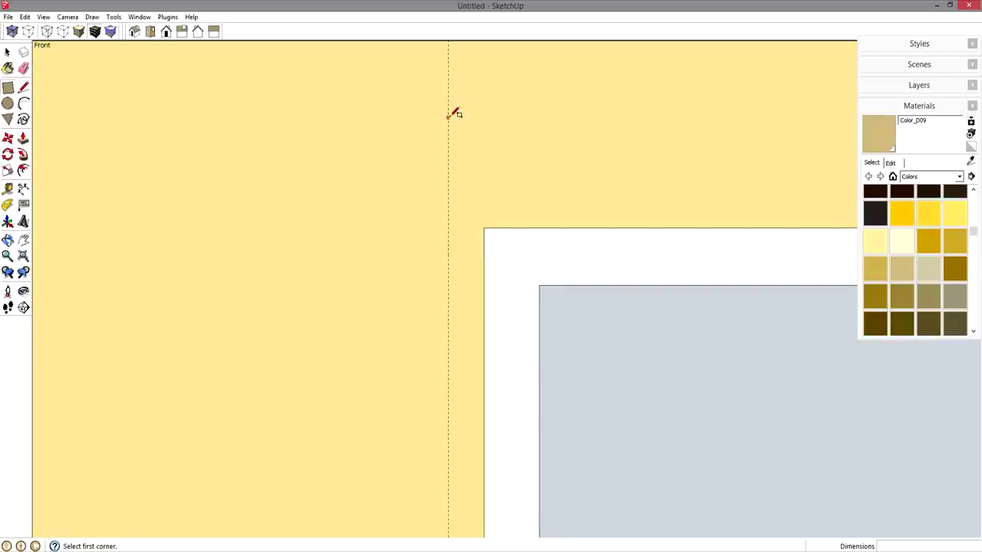
{"action": "left_click", "coordinate": [448, 117]}
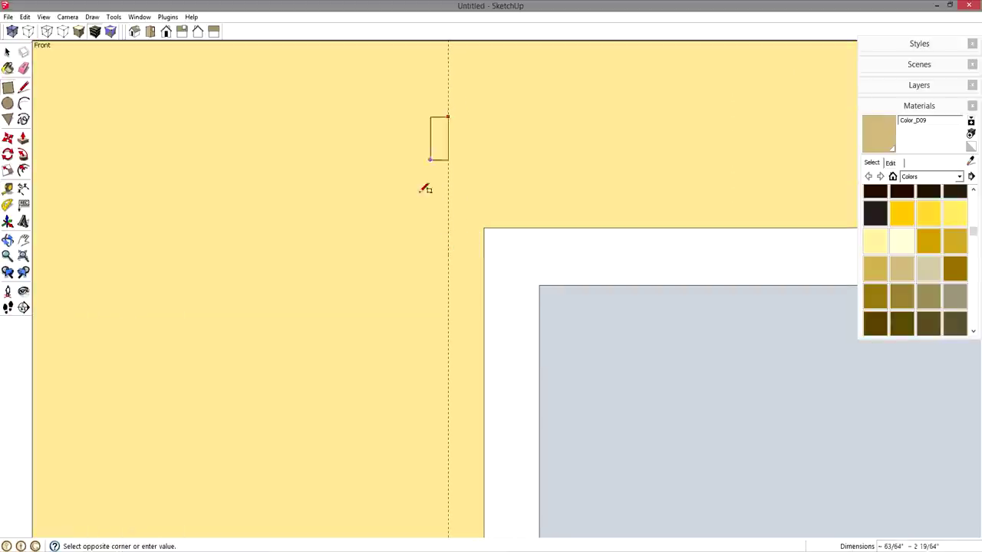
{"action": "left_click", "coordinate": [415, 408]}
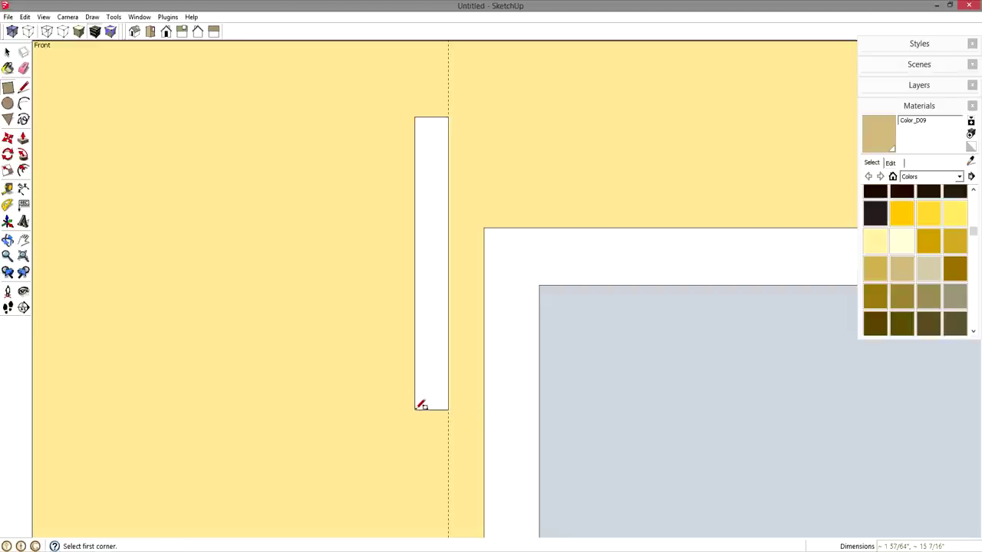
{"action": "type", "text": ".75,11.25"}
{"action": "key", "text": "Return"}
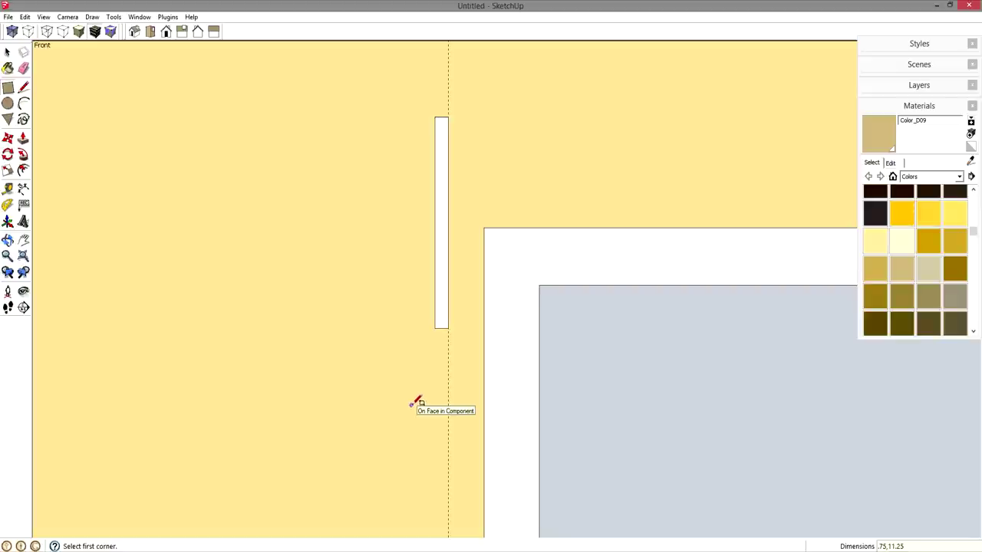
{"action": "key", "text": "space"}
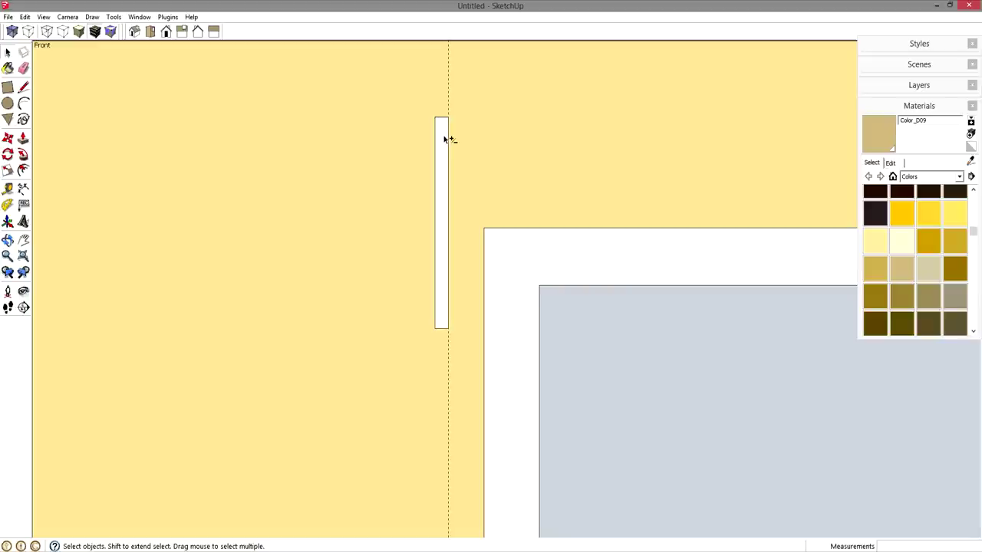
Step: Select the narrow board and add guides on its bottom edge and 11/16 above it
{"action": "scroll", "coordinate": [432, 328], "scroll_direction": "up", "scroll_amount": 5}
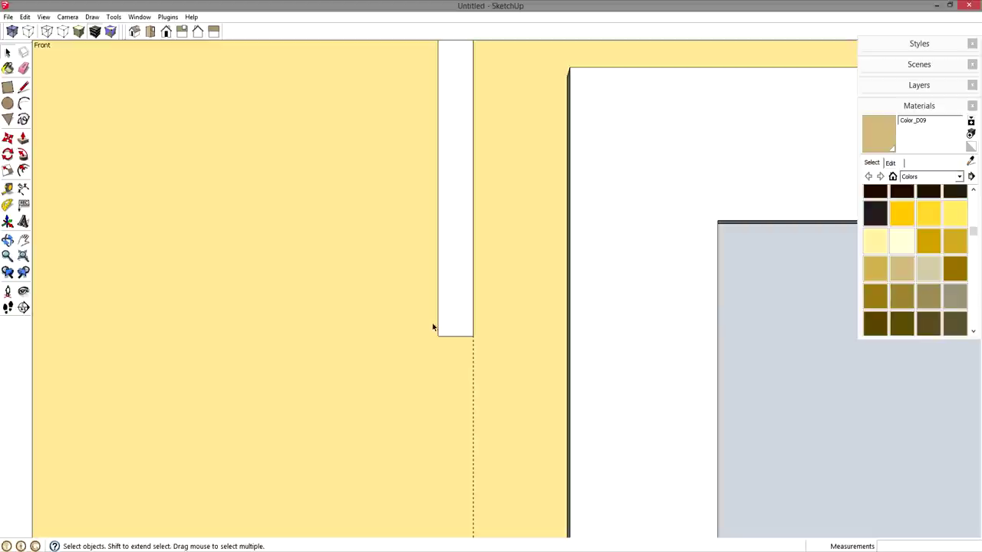
{"action": "scroll", "coordinate": [441, 322], "scroll_direction": "up", "scroll_amount": 3}
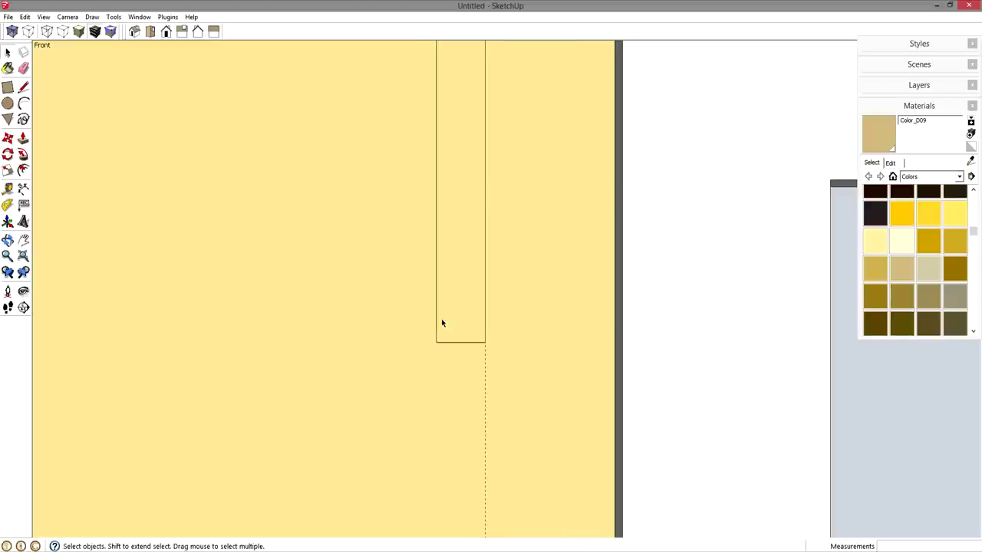
{"action": "scroll", "coordinate": [441, 323], "scroll_direction": "down", "scroll_amount": 1}
{"action": "left_click", "coordinate": [461, 294]}
{"action": "scroll", "coordinate": [464, 307], "scroll_direction": "down", "scroll_amount": 2}
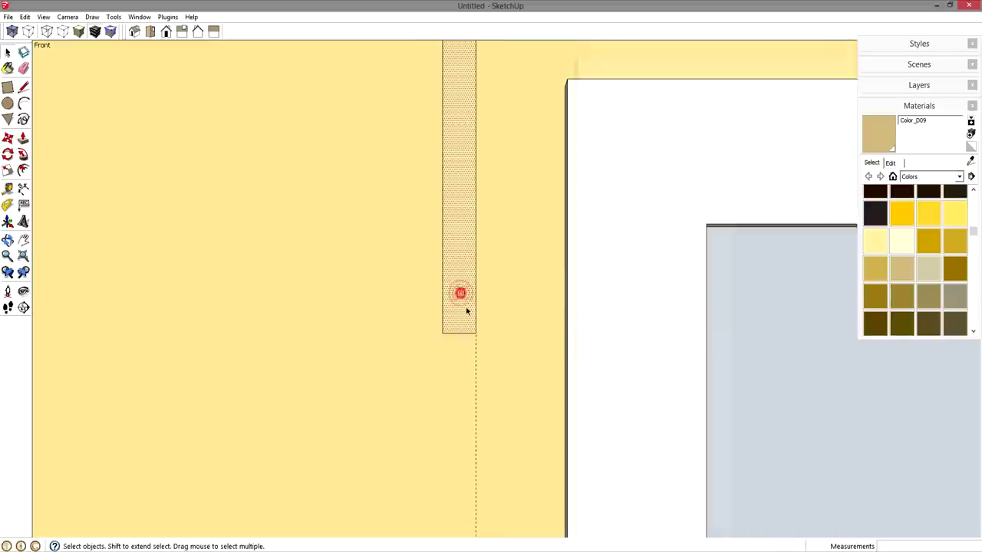
{"action": "scroll", "coordinate": [466, 309], "scroll_direction": "down", "scroll_amount": 1}
{"action": "scroll", "coordinate": [465, 311], "scroll_direction": "up", "scroll_amount": 1}
{"action": "middle_click_drag", "start_coordinate": [465, 311], "coordinate": [526, 325]}
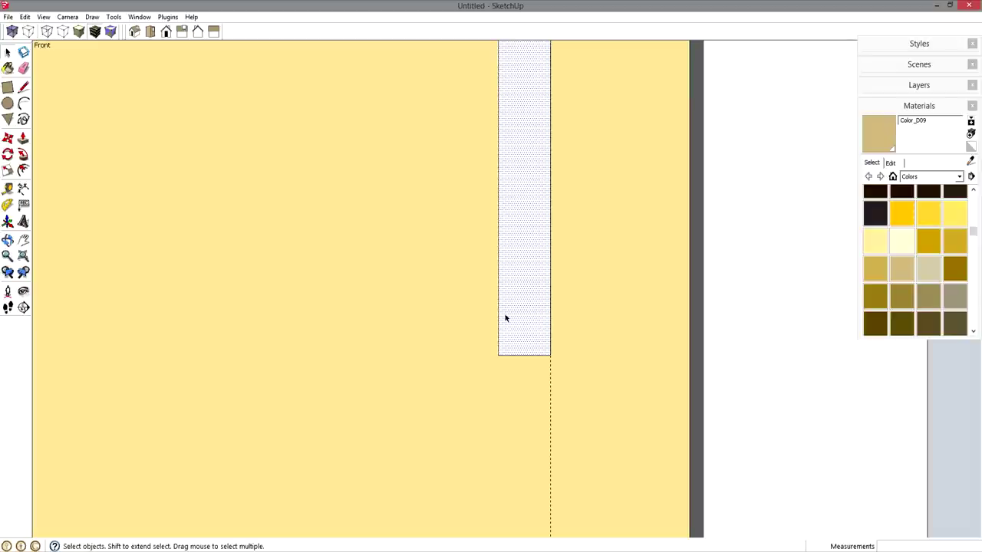
{"action": "key", "text": "t"}
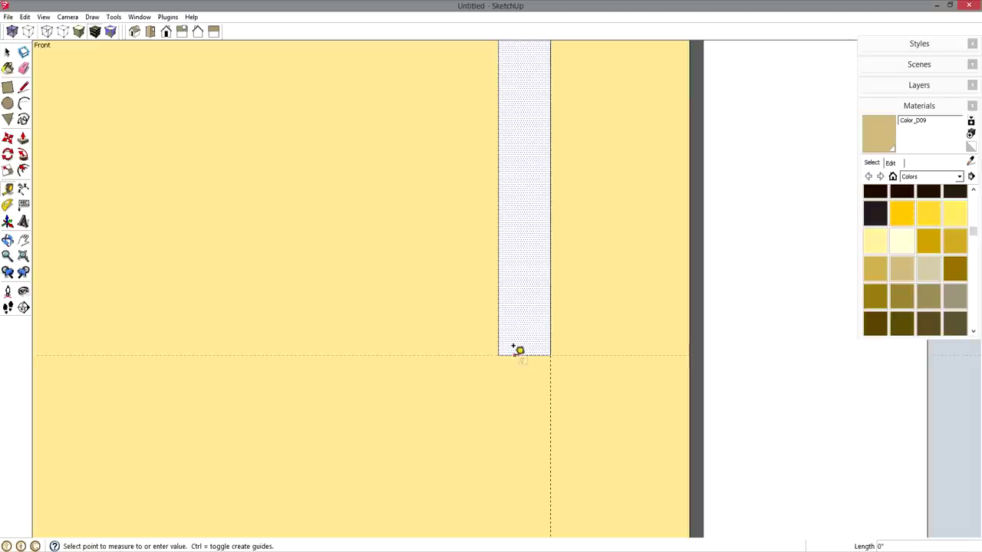
{"action": "left_click", "coordinate": [518, 350]}
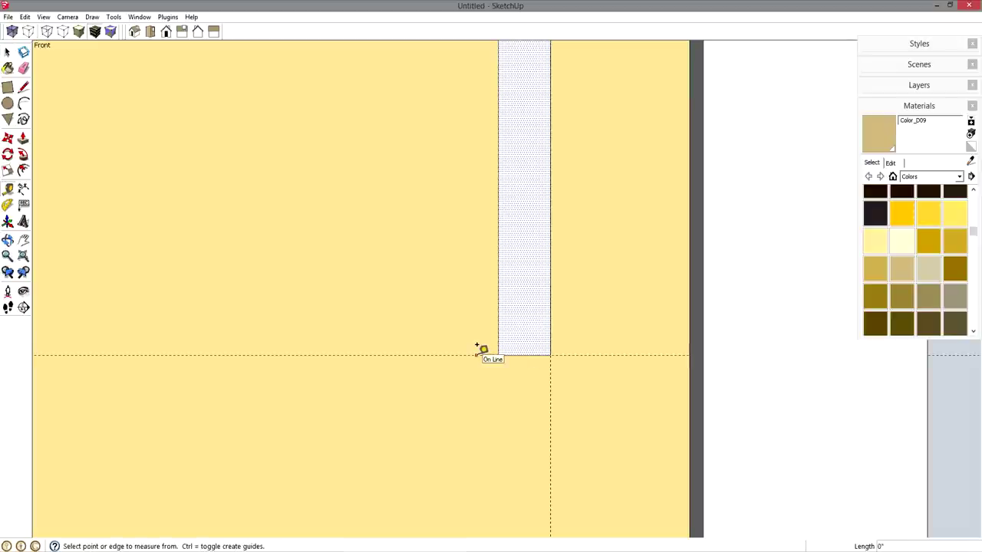
{"action": "left_click", "coordinate": [476, 354]}
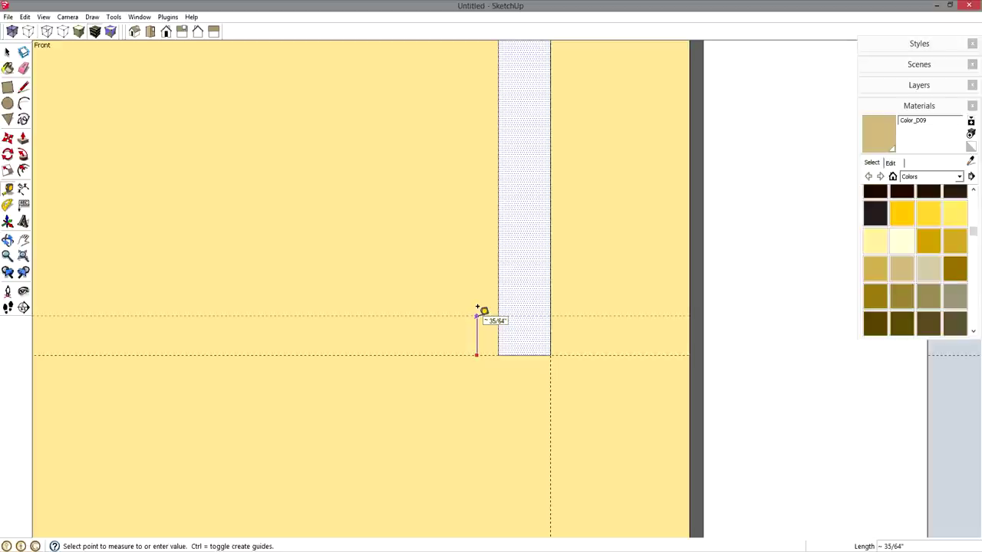
{"action": "type", "text": "11/16"}
{"action": "key", "text": "Return"}
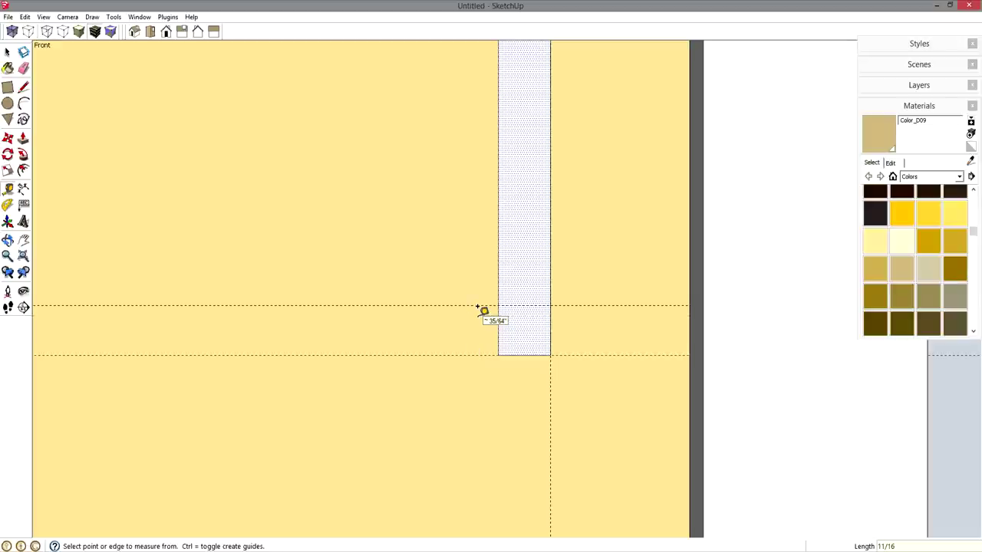
Step: Add guides 11/16 left of the board and 0.125 above its bottom
{"action": "left_click", "coordinate": [499, 325]}
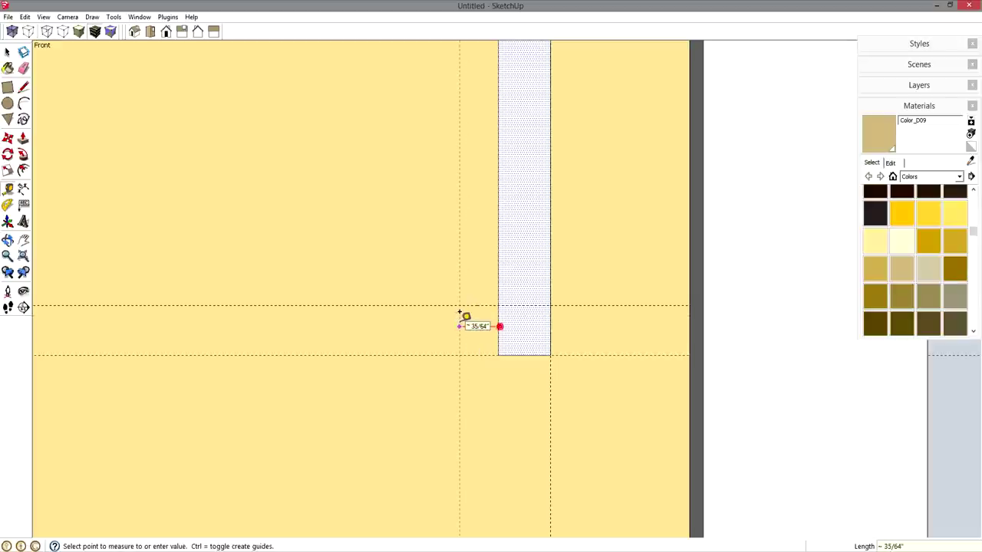
{"action": "type", "text": "11/16"}
{"action": "key", "text": "Return"}
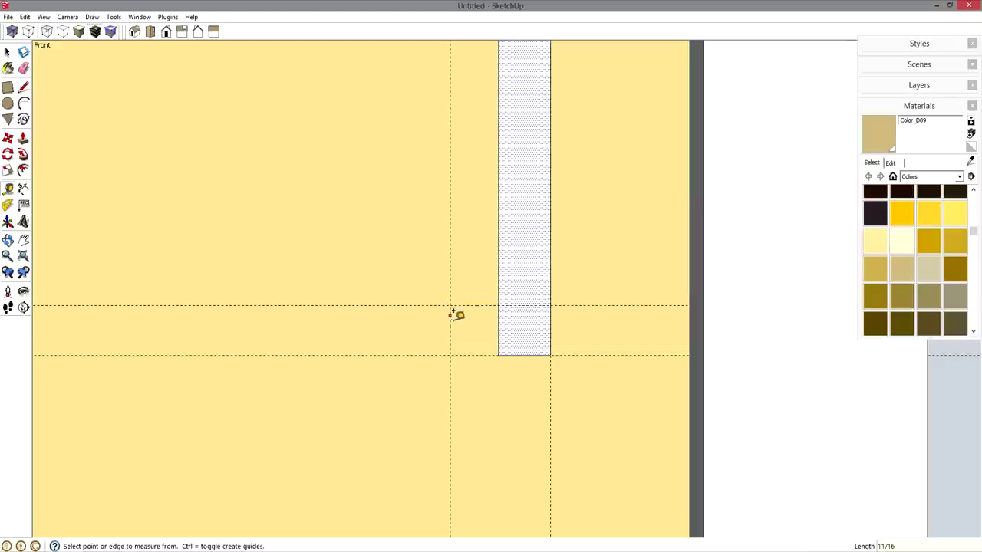
{"action": "left_click", "coordinate": [466, 354]}
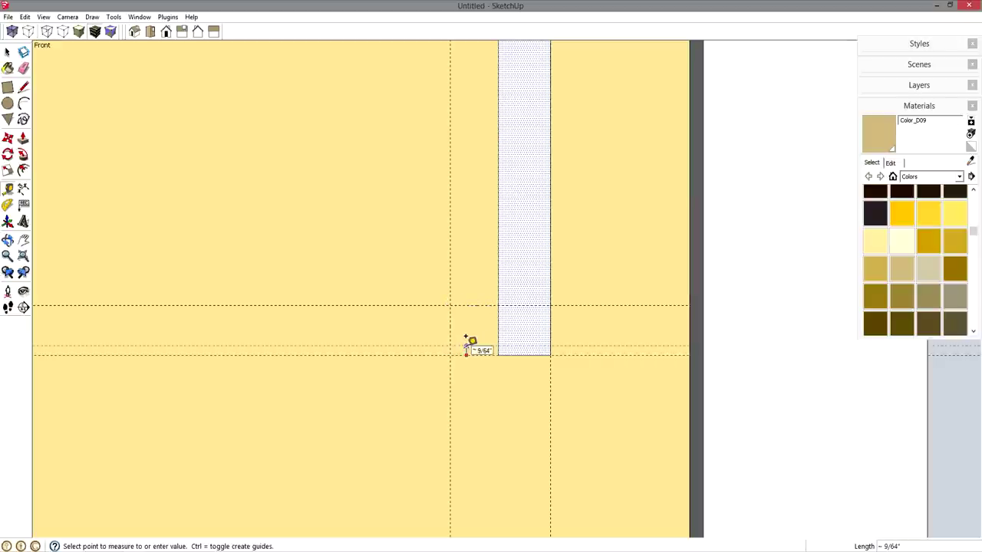
{"action": "type", "text": ".12"}
{"action": "key", "text": "Return"}
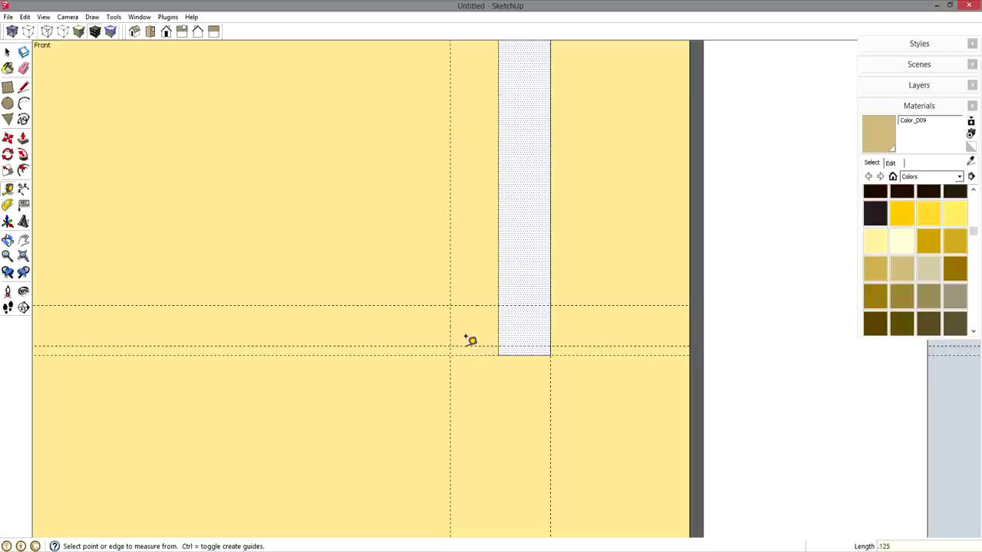
Step: Draw a 9/16-inch-radius circle centred on the guide intersection beside the board
{"action": "key", "text": "c"}
{"action": "left_click", "coordinate": [451, 306]}
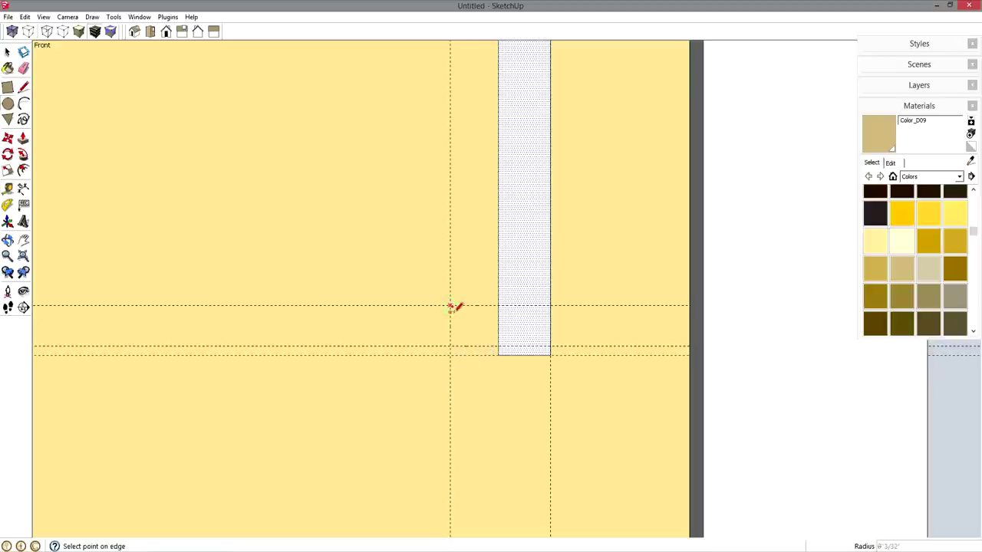
{"action": "left_click", "coordinate": [451, 344]}
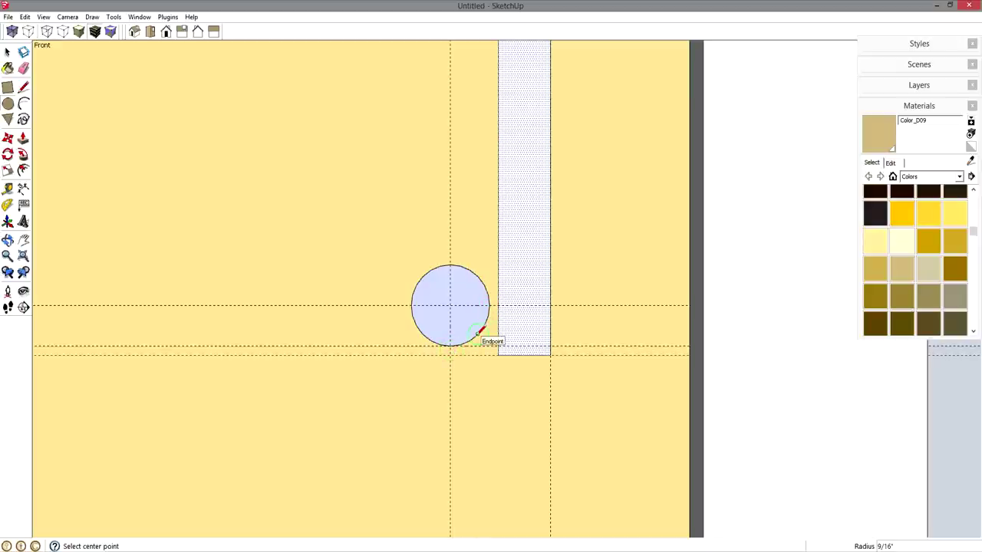
Step: Draw lines joining the circle to the board's lower corner to close a small face
{"action": "key", "text": "l"}
{"action": "left_click", "coordinate": [451, 353]}
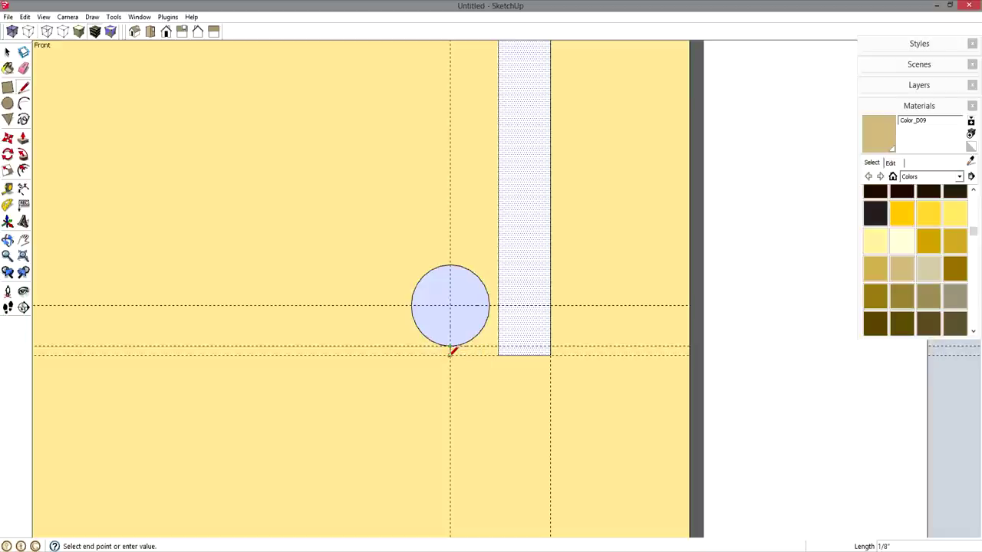
{"action": "left_click", "coordinate": [498, 355]}
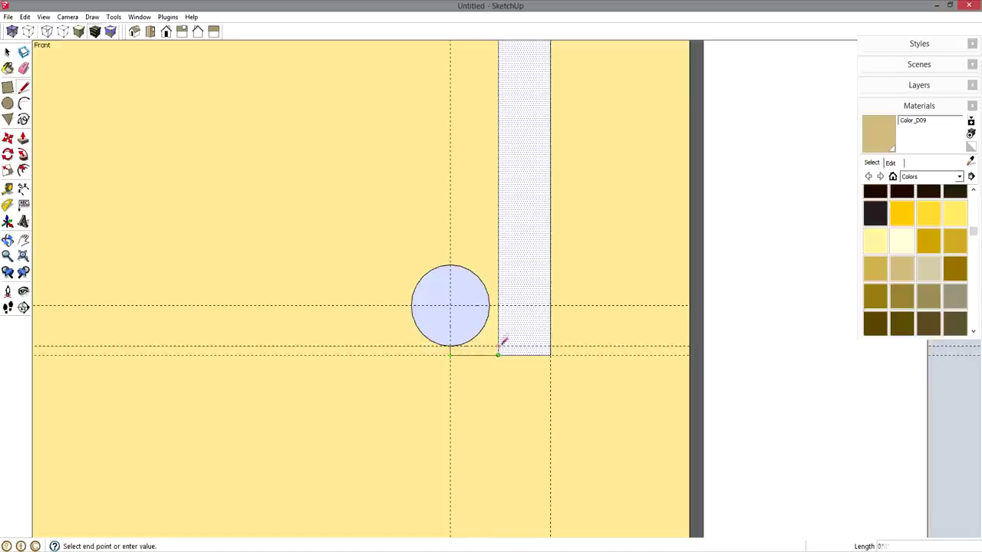
{"action": "key", "text": "Escape"}
{"action": "left_click", "coordinate": [490, 305]}
{"action": "left_click", "coordinate": [498, 306]}
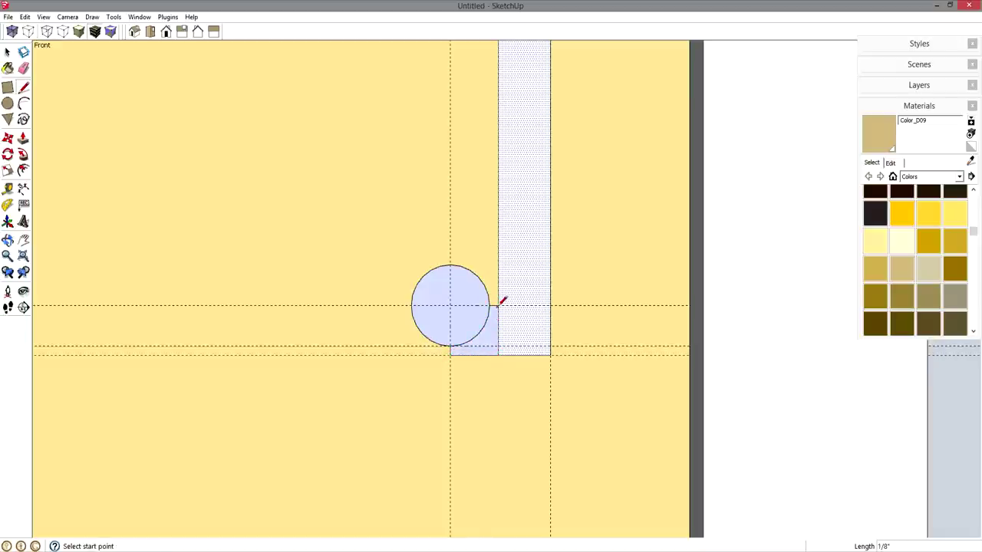
{"action": "key", "text": "space"}
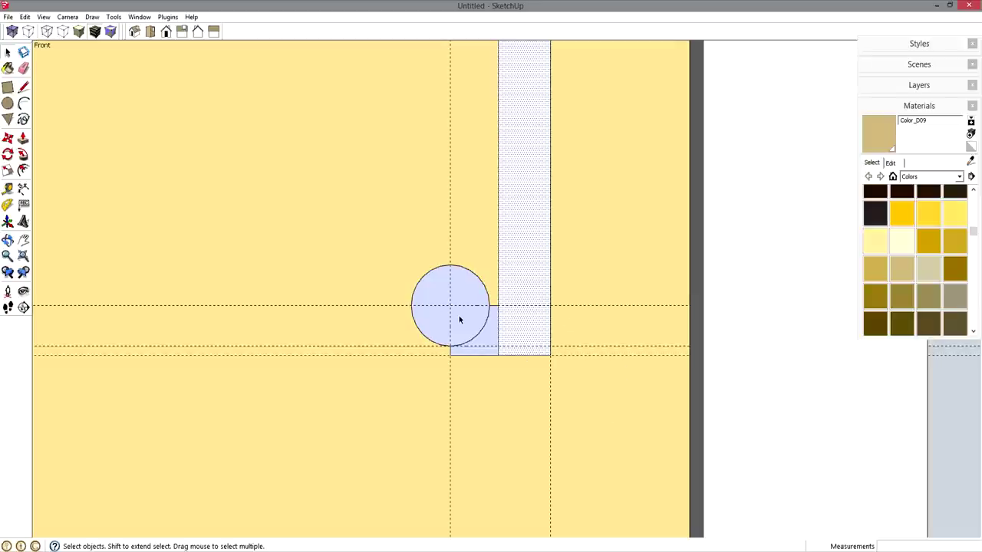
Step: Erase the circle, the two horizontal guides and the vertical guide
{"action": "left_click_drag", "start_coordinate": [399, 254], "coordinate": [309, 182]}
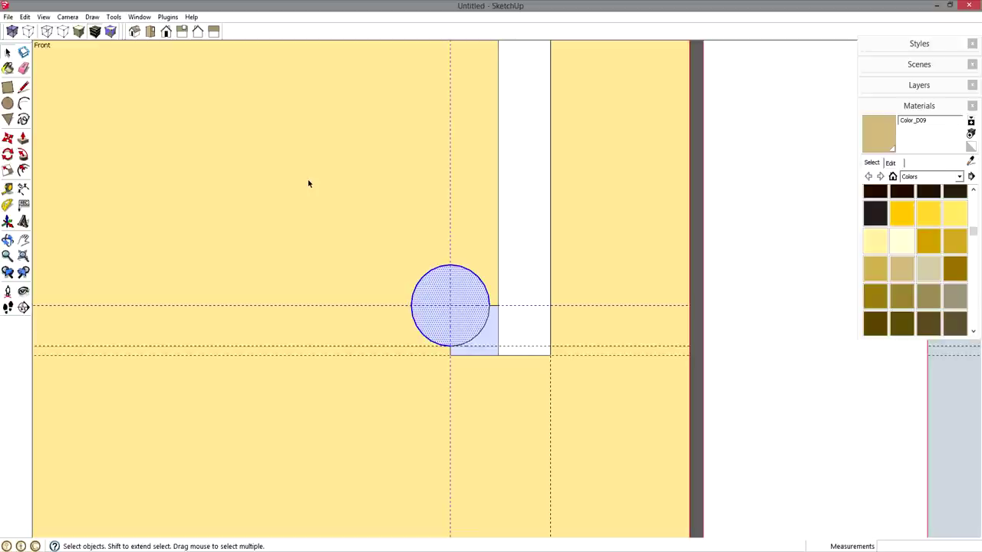
{"action": "key", "text": "Delete"}
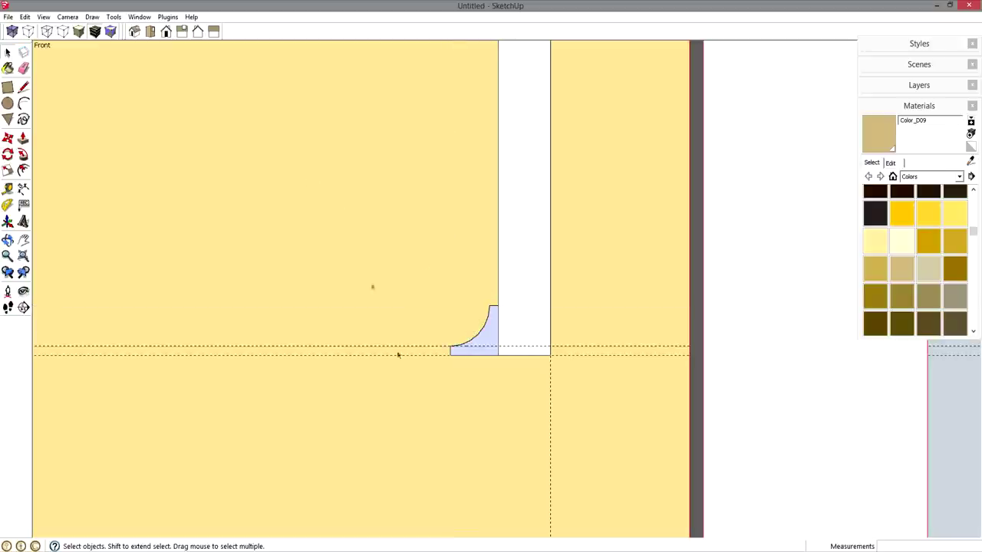
{"action": "left_click_drag", "start_coordinate": [414, 409], "coordinate": [353, 313]}
{"action": "key", "text": "Delete"}
{"action": "left_click_drag", "start_coordinate": [585, 421], "coordinate": [510, 393]}
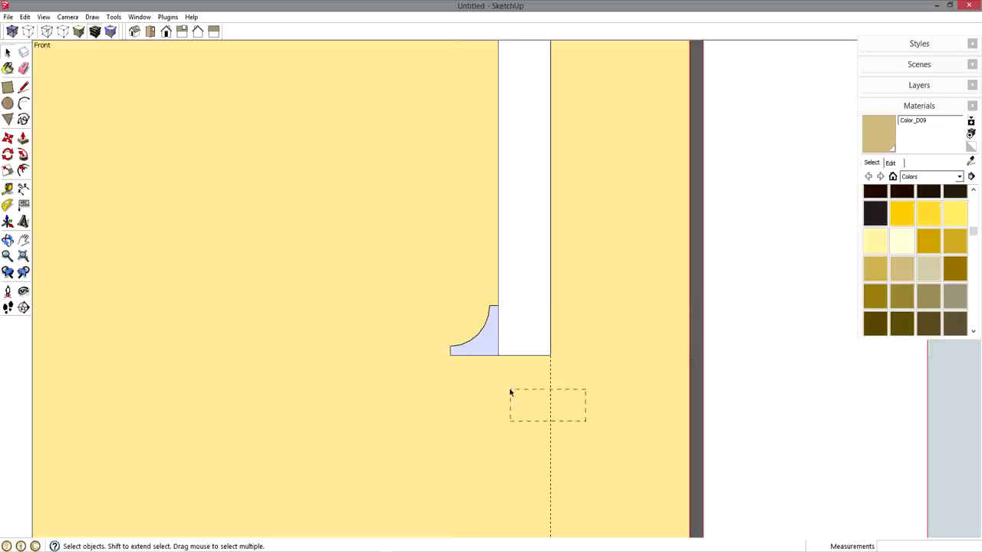
{"action": "key", "text": "Delete"}
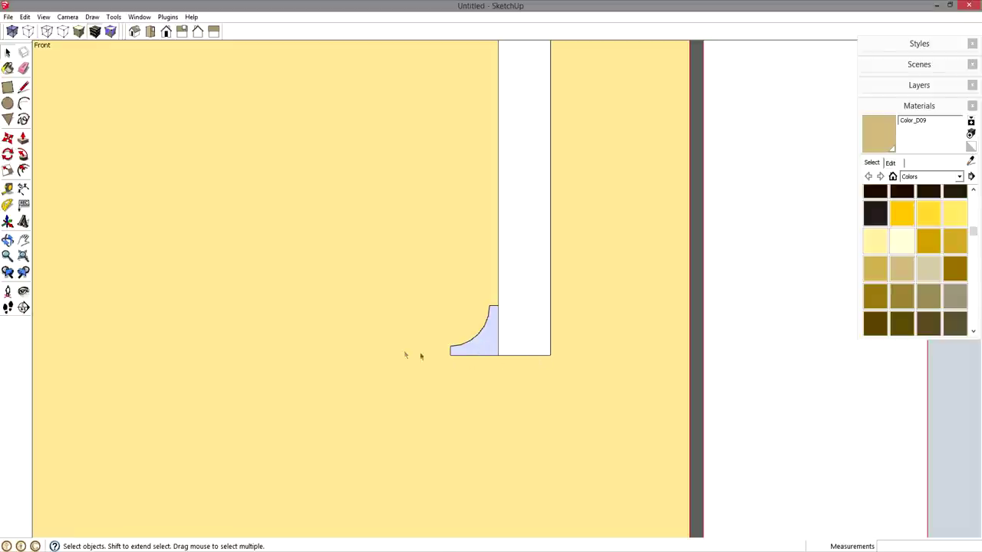
Step: Draw a 1.5 by .5 rectangle below the casing's bottom-right corner as a plinth
{"action": "key", "text": "r"}
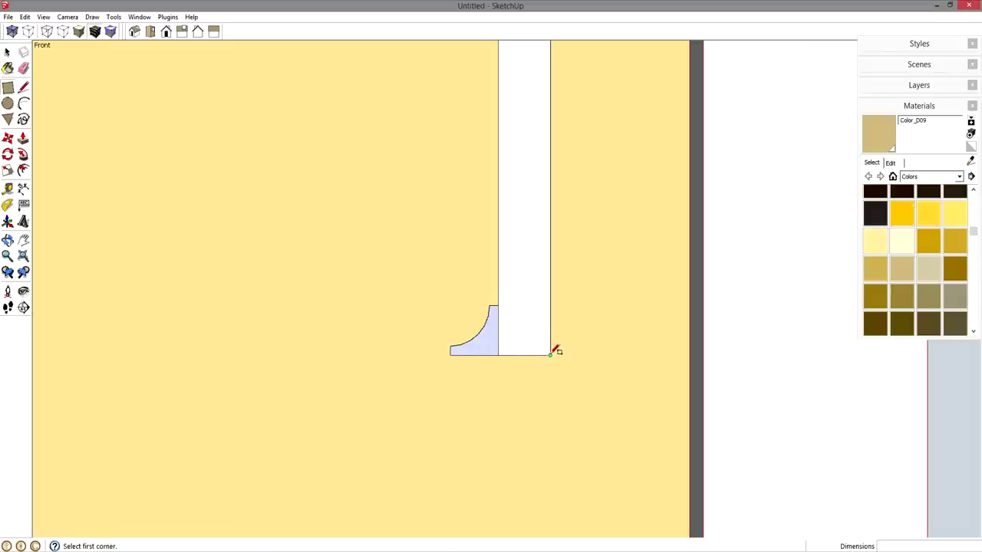
{"action": "left_click", "coordinate": [550, 356]}
{"action": "left_click", "coordinate": [429, 393]}
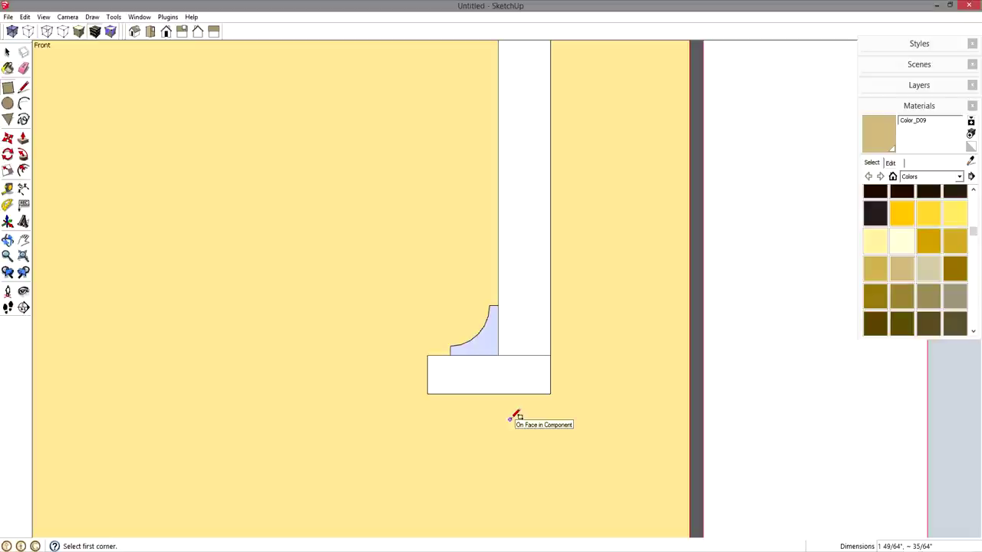
{"action": "type", "text": "1.5,.5"}
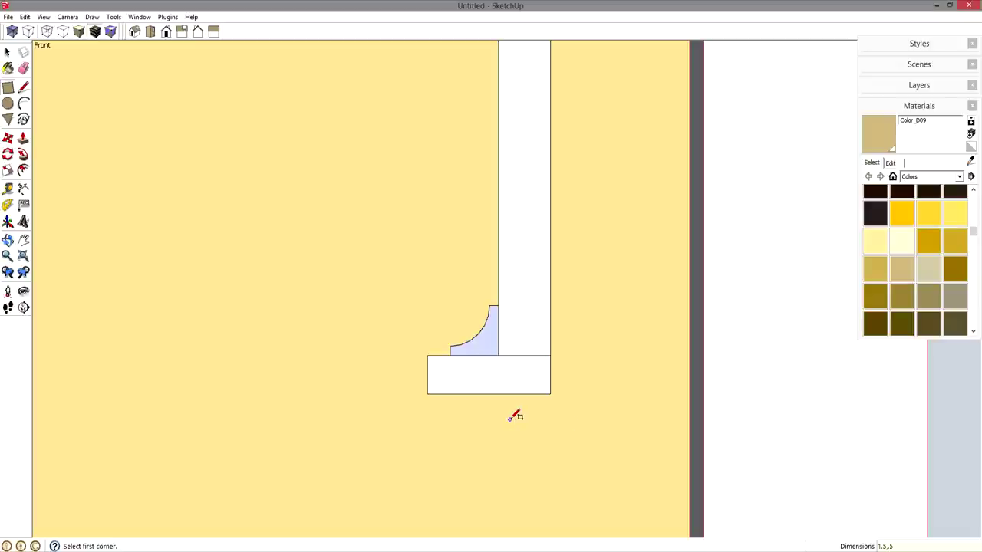
{"action": "key", "text": "Return"}
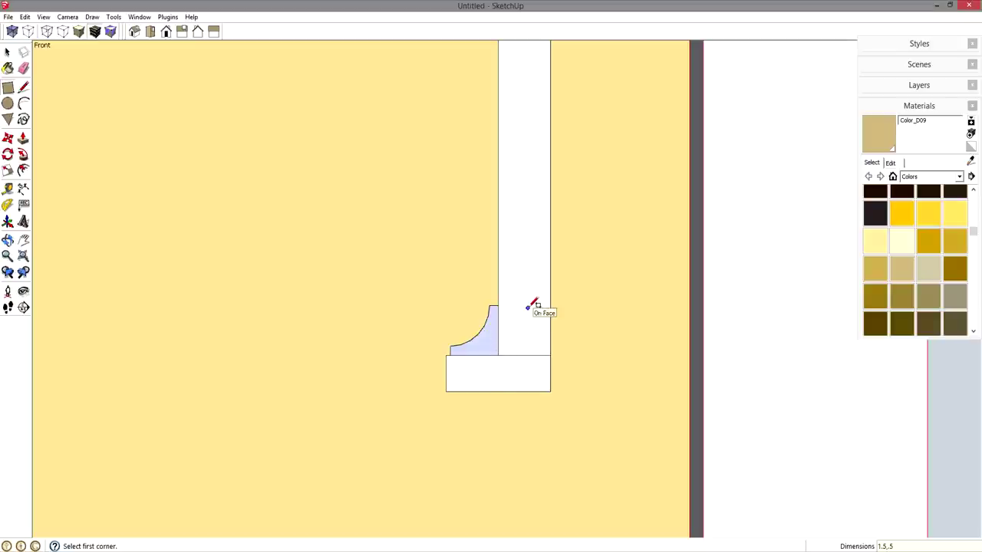
{"action": "middle_click_drag", "start_coordinate": [517, 253], "coordinate": [517, 394], "text": "shift"}
{"action": "scroll", "coordinate": [523, 316], "scroll_direction": "down", "scroll_amount": 2}
Step: Place guides along the casing top, 2 5/8" to its left, and 4" below the top
{"action": "mouse_move", "coordinate": [522, 316]}
{"action": "middle_mouse_down"}
{"action": "mouse_move", "coordinate": [544, 423]}
{"action": "mouse_move", "coordinate": [537, 320]}
{"action": "middle_mouse_up"}
{"action": "key", "text": "space"}
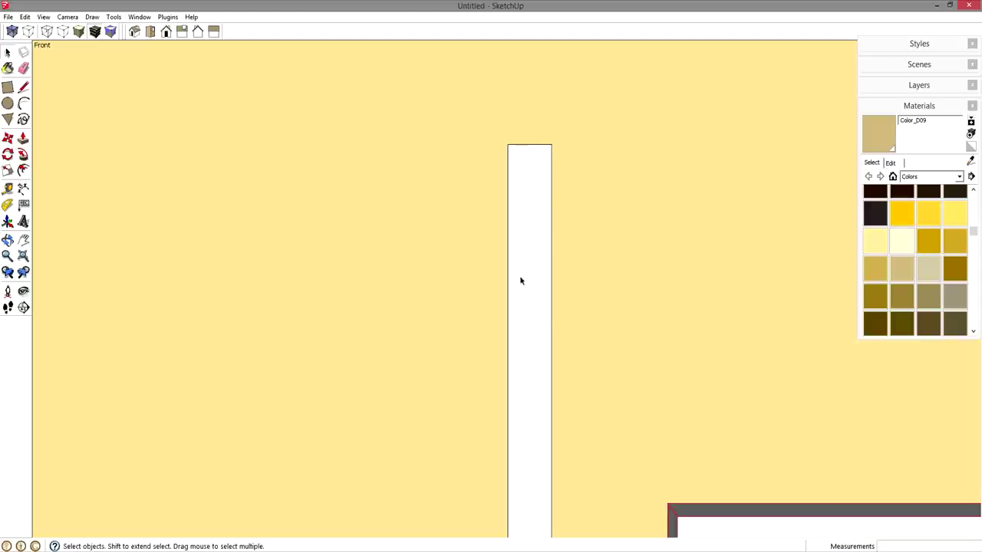
{"action": "key", "text": "t"}
{"action": "double_click", "coordinate": [528, 137]}
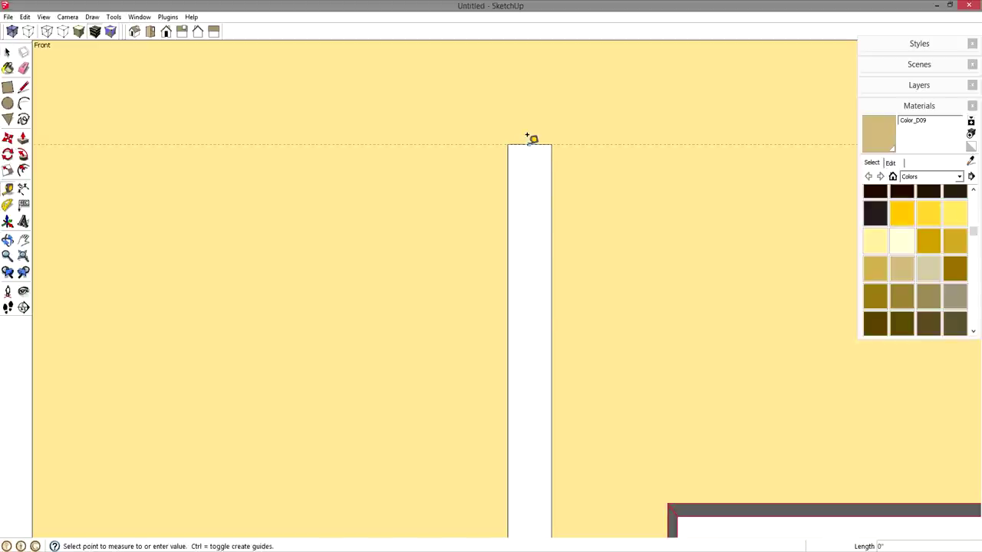
{"action": "left_click", "coordinate": [508, 175]}
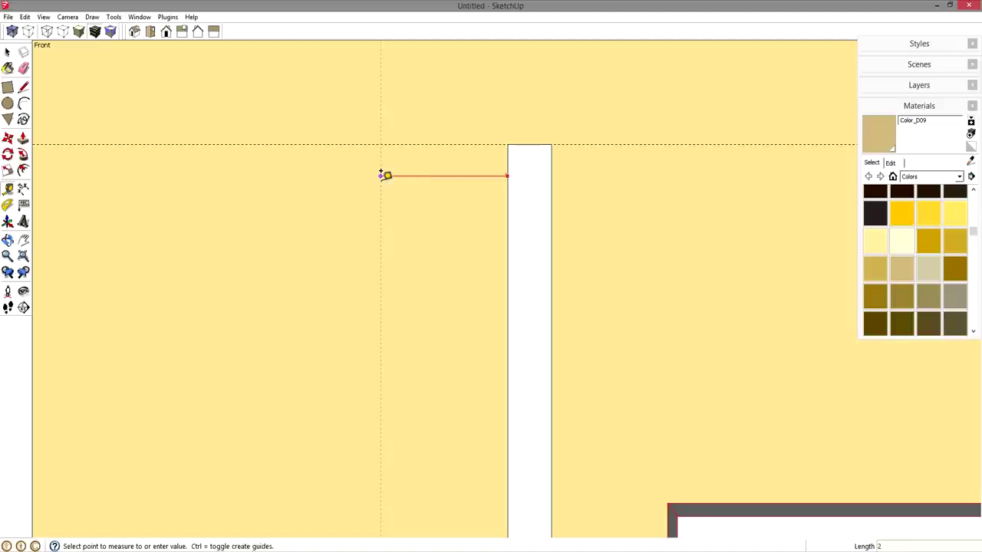
{"action": "key", "text": "Return"}
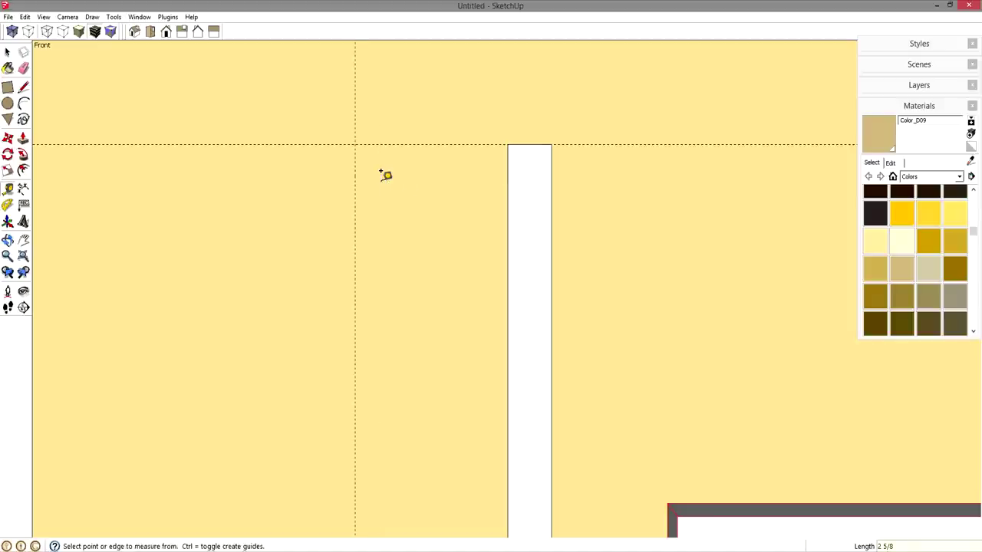
{"action": "left_click", "coordinate": [445, 145]}
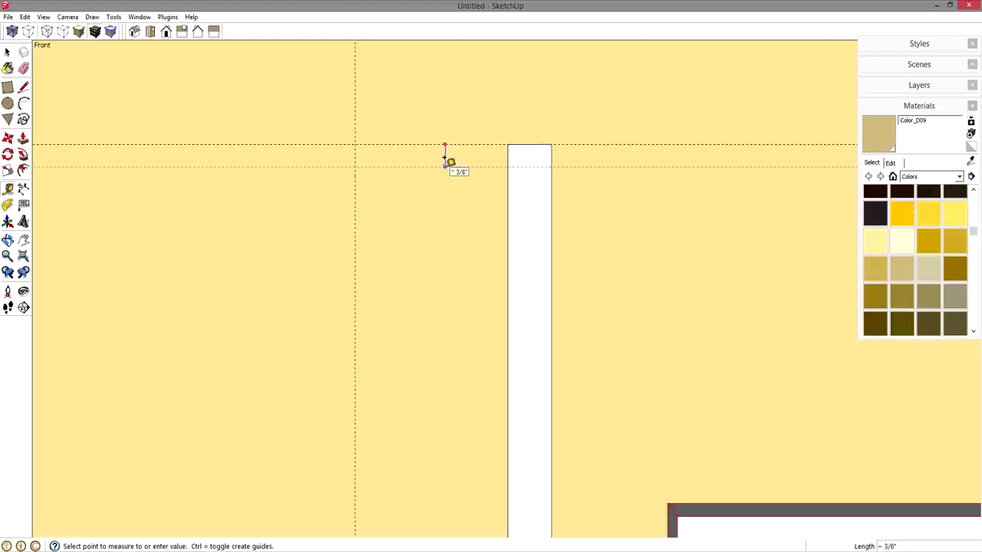
{"action": "type", "text": "4"}
{"action": "key", "text": "Return"}
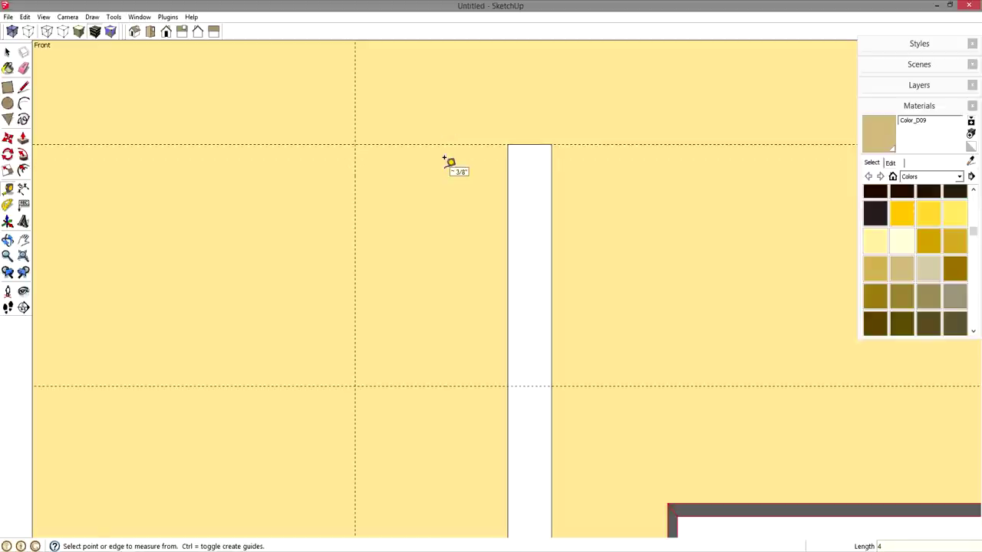
Step: Draw a 1/8" line leftward from where the guide meets the casing edge
{"action": "key", "text": "l"}
{"action": "left_click", "coordinate": [508, 386]}
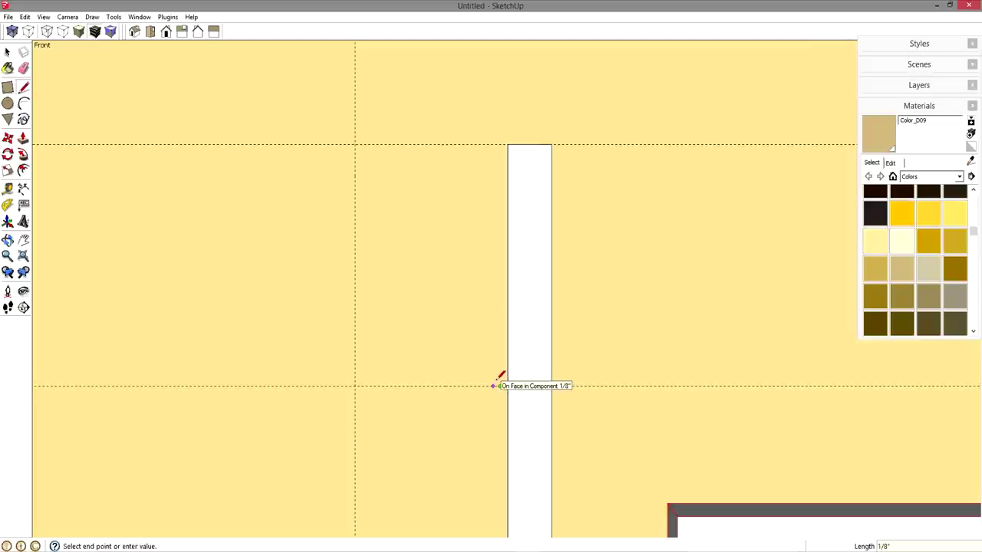
{"action": "left_click", "coordinate": [498, 386]}
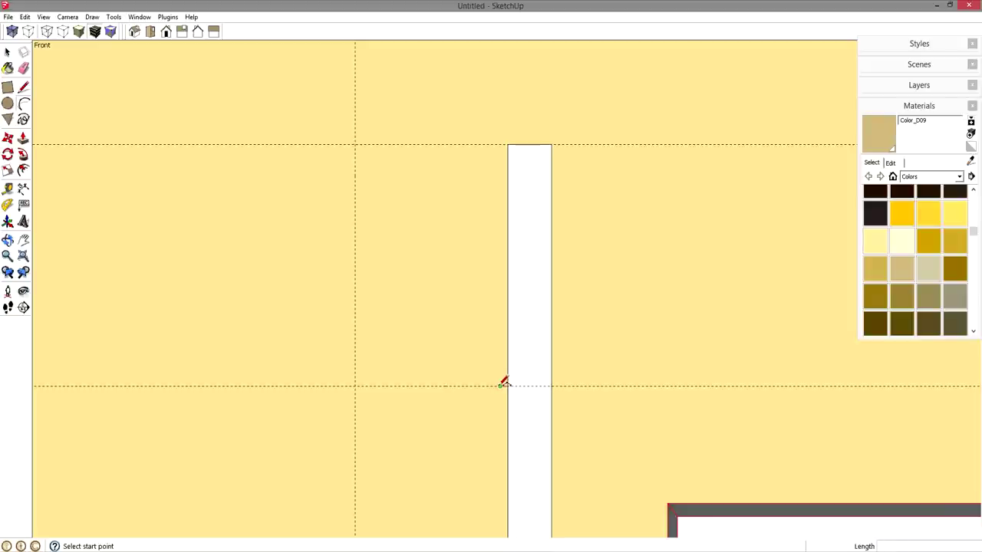
Step: Draw a small arc up-left from the short line, plus a short step line beyond it
{"action": "left_click", "coordinate": [500, 386]}
{"action": "left_click", "coordinate": [474, 355]}
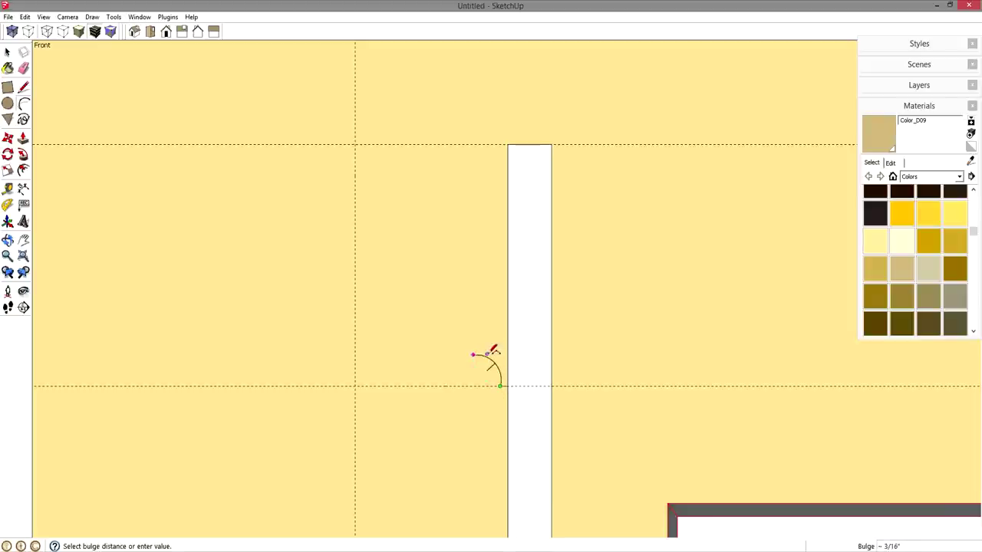
{"action": "left_click", "coordinate": [491, 357]}
{"action": "key", "text": "l"}
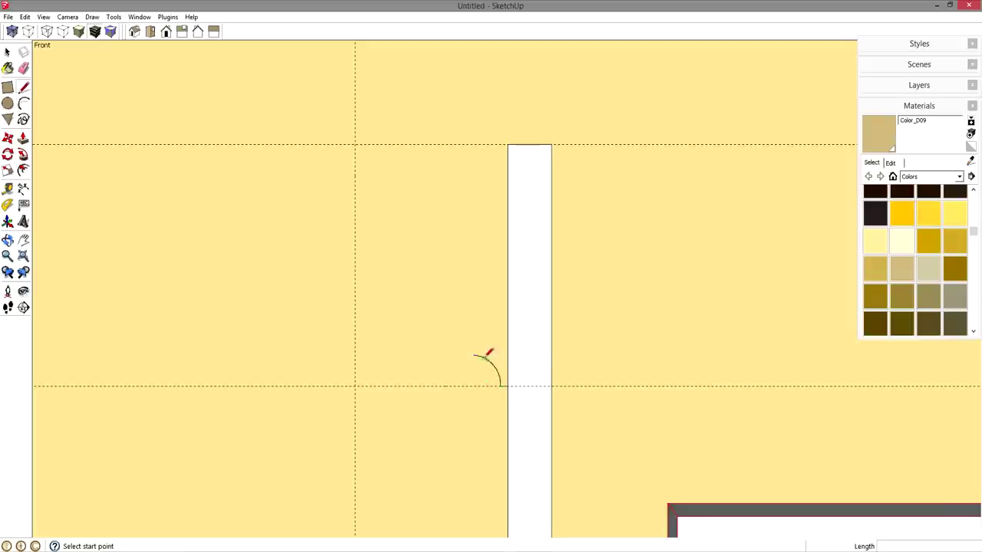
{"action": "left_click", "coordinate": [473, 349]}
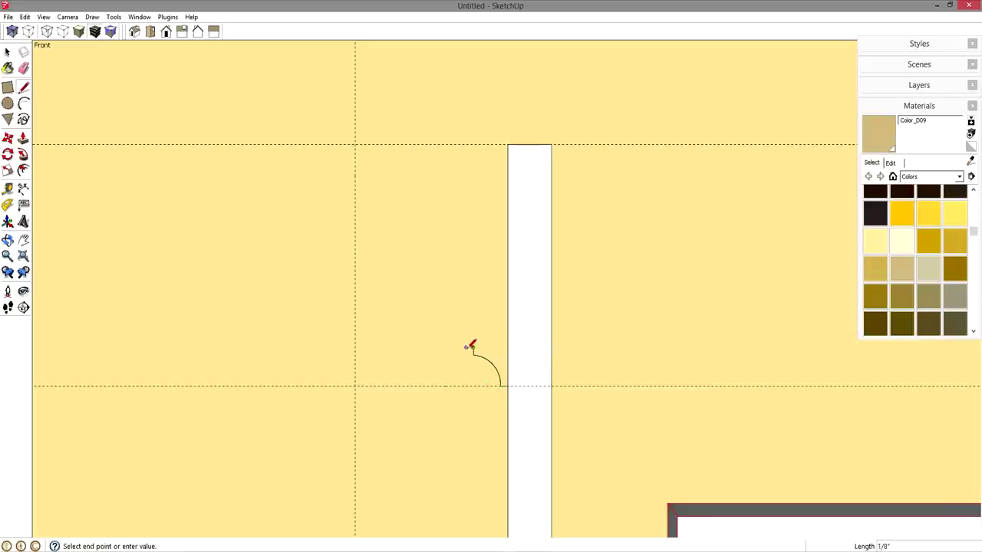
{"action": "left_click", "coordinate": [467, 348]}
{"action": "key", "text": "space"}
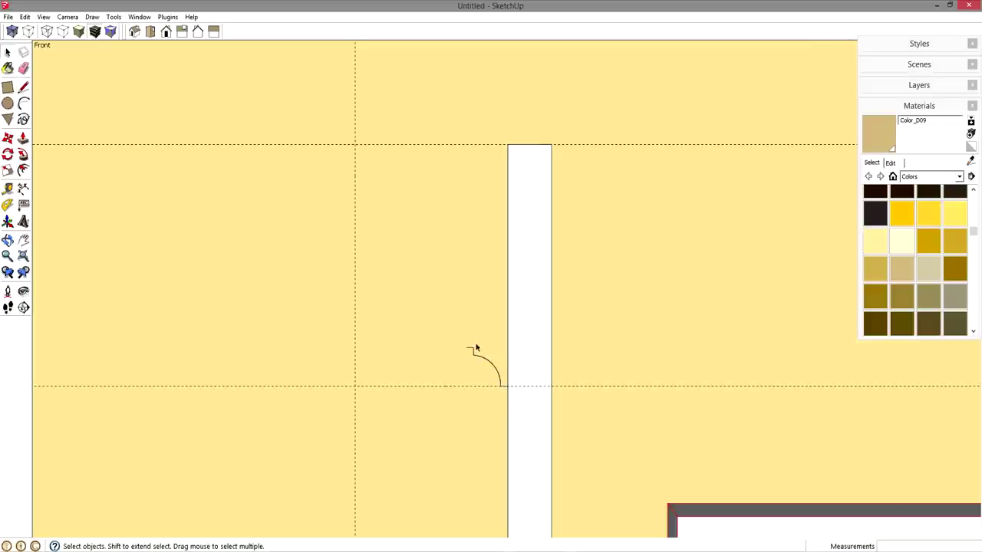
Step: Draw a large 12-segment arc from the top guide intersection down to the step
{"action": "key", "text": "l"}
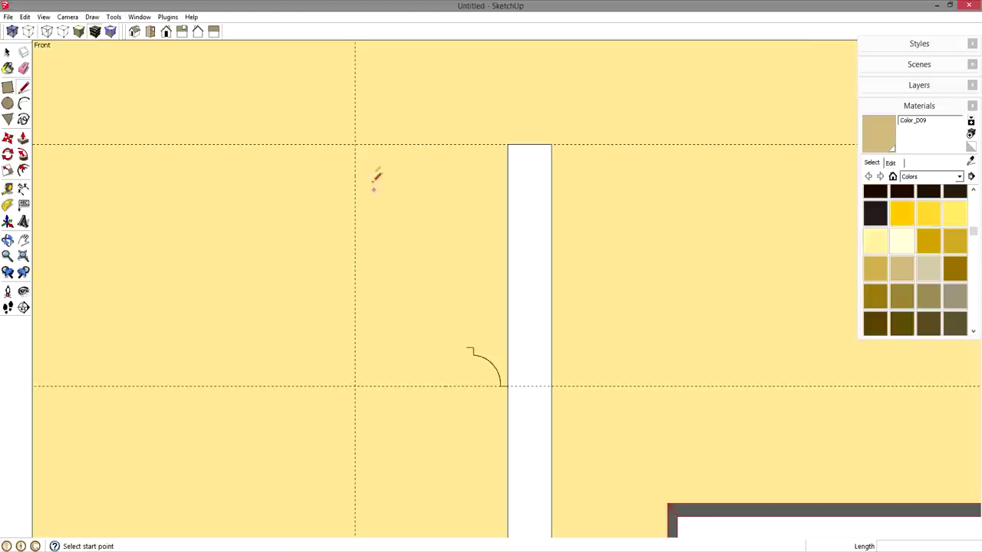
{"action": "left_click", "coordinate": [356, 144]}
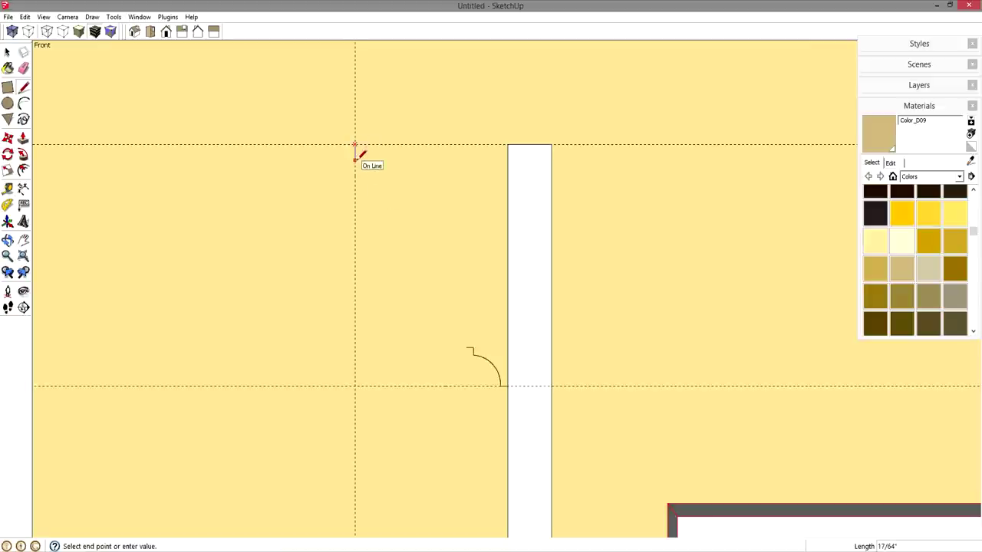
{"action": "type", "text": "12"}
{"action": "key", "text": "Return"}
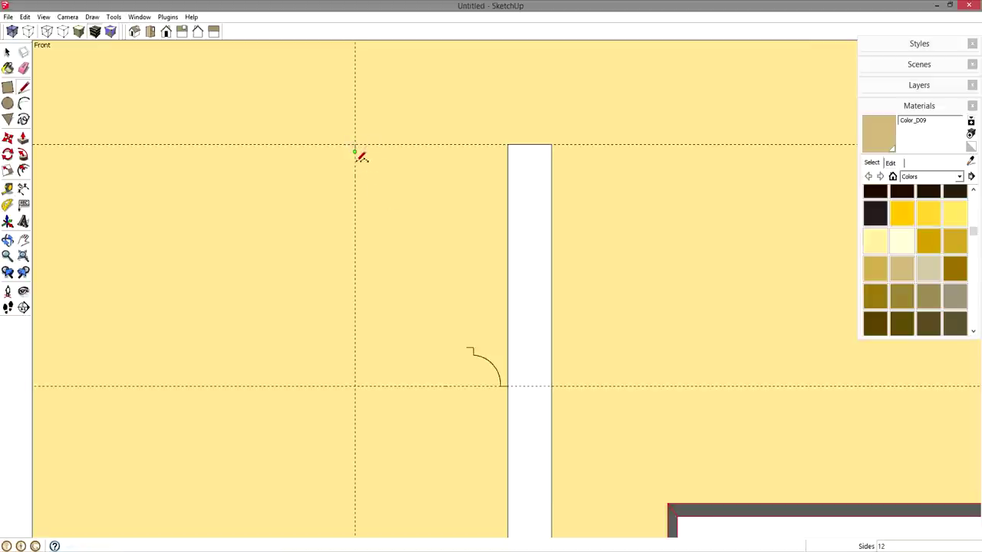
{"action": "left_click", "coordinate": [355, 151]}
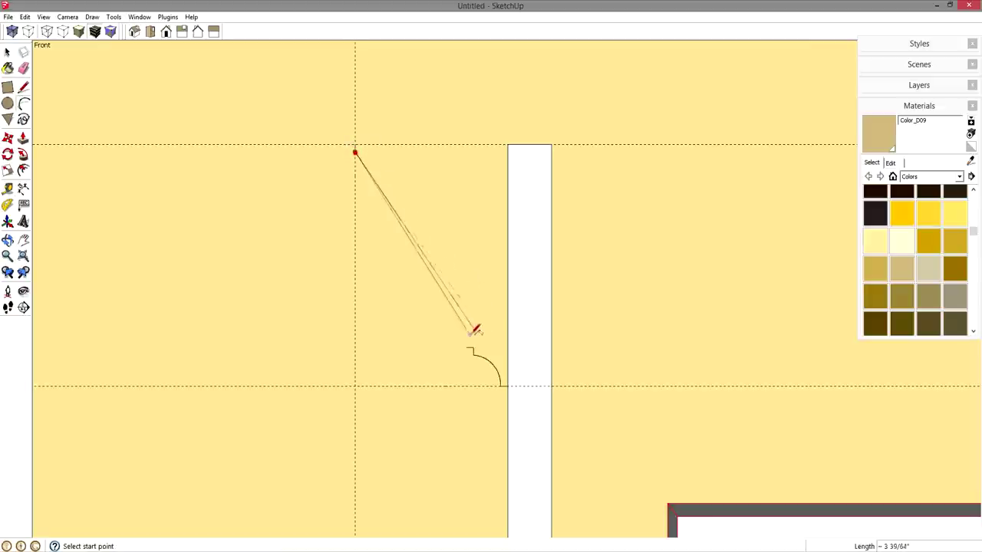
{"action": "left_click", "coordinate": [465, 347]}
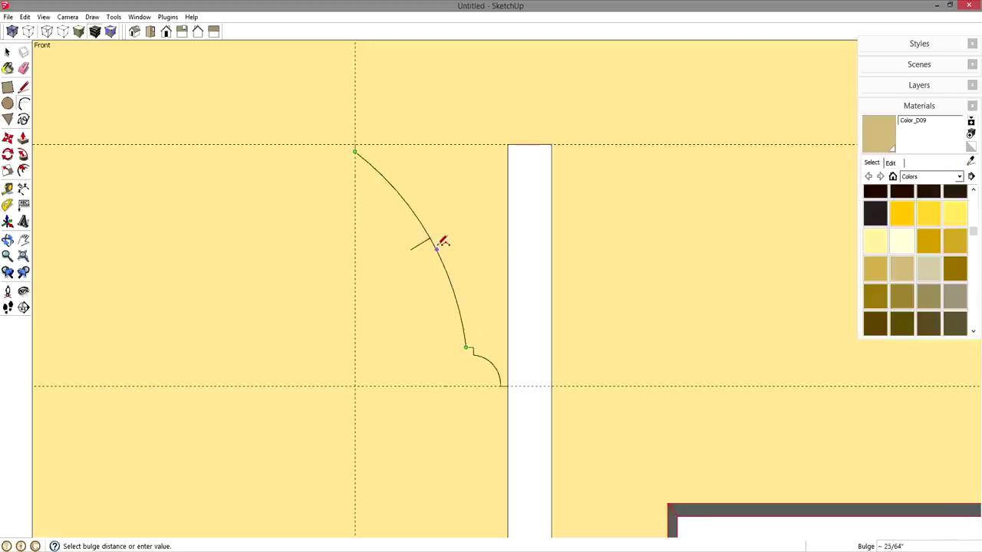
{"action": "left_click", "coordinate": [442, 244]}
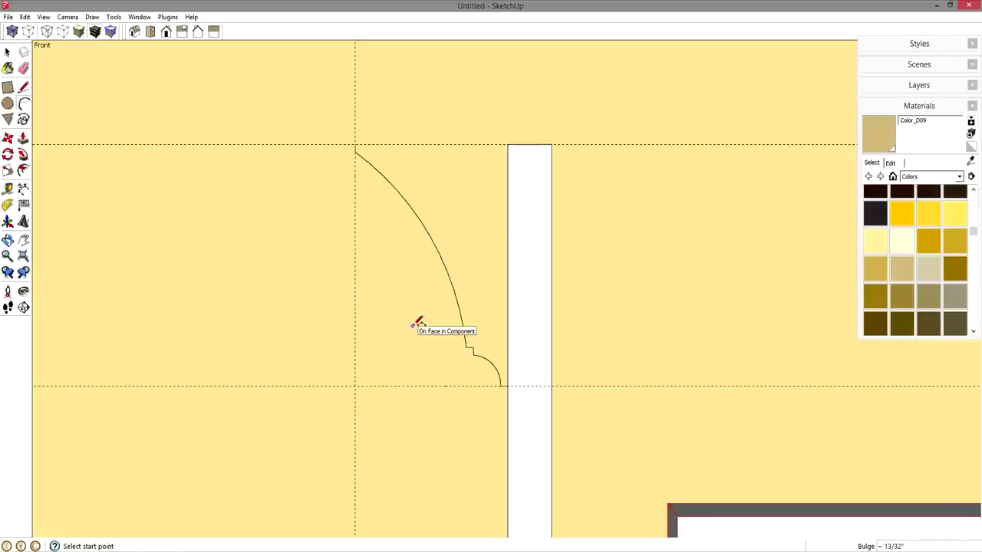
Step: Draw a line along the top guide and close the molding profile into a face
{"action": "key", "text": "l"}
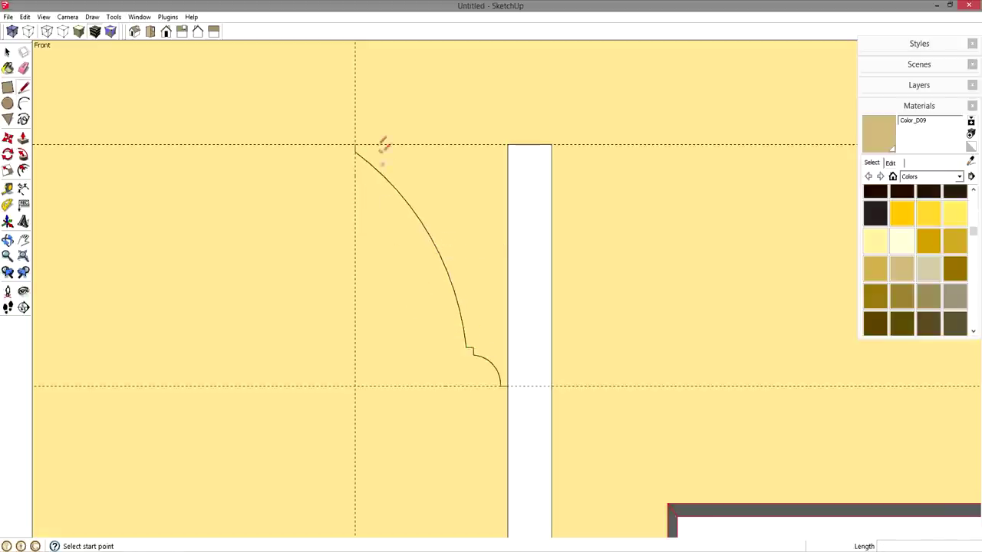
{"action": "left_click", "coordinate": [354, 143]}
{"action": "left_click", "coordinate": [399, 144]}
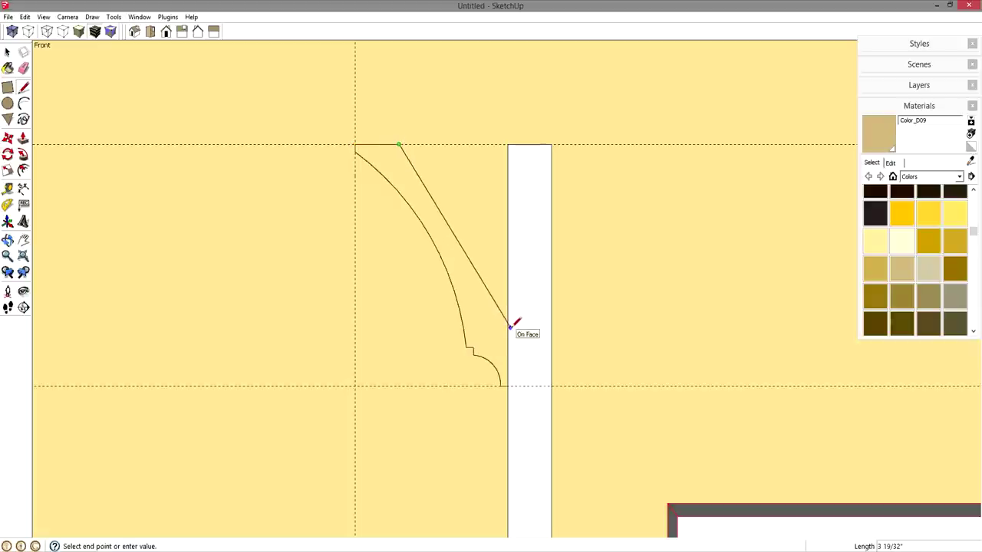
{"action": "left_click", "coordinate": [509, 328]}
{"action": "key", "text": "space"}
{"action": "scroll", "coordinate": [512, 372], "scroll_direction": "down", "scroll_amount": 3}
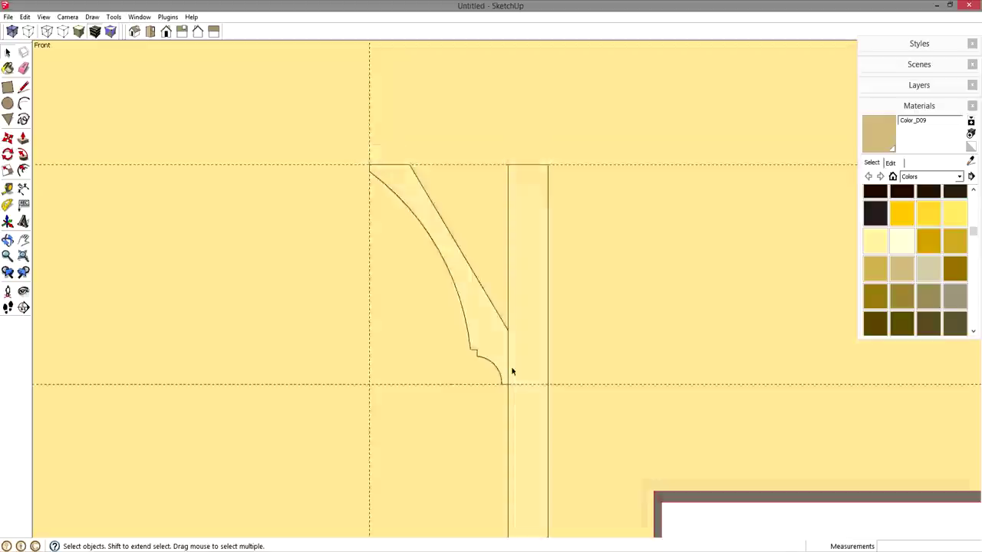
Step: Delete the two guide lines
{"action": "left_click", "coordinate": [425, 404]}
{"action": "key", "text": "Delete"}
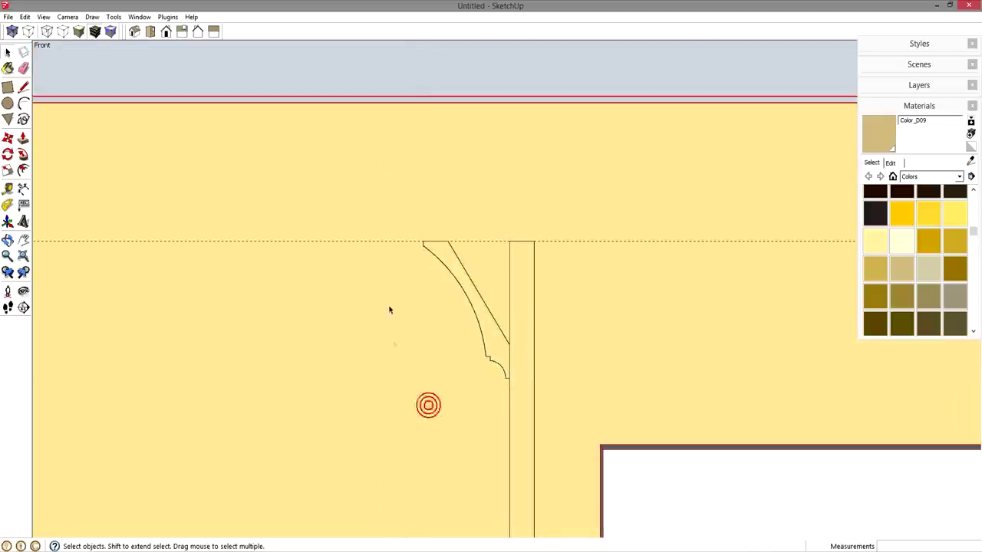
{"action": "left_click", "coordinate": [330, 241]}
{"action": "key", "text": "Delete"}
{"action": "middle_click_drag", "start_coordinate": [379, 347], "coordinate": [513, 288]}
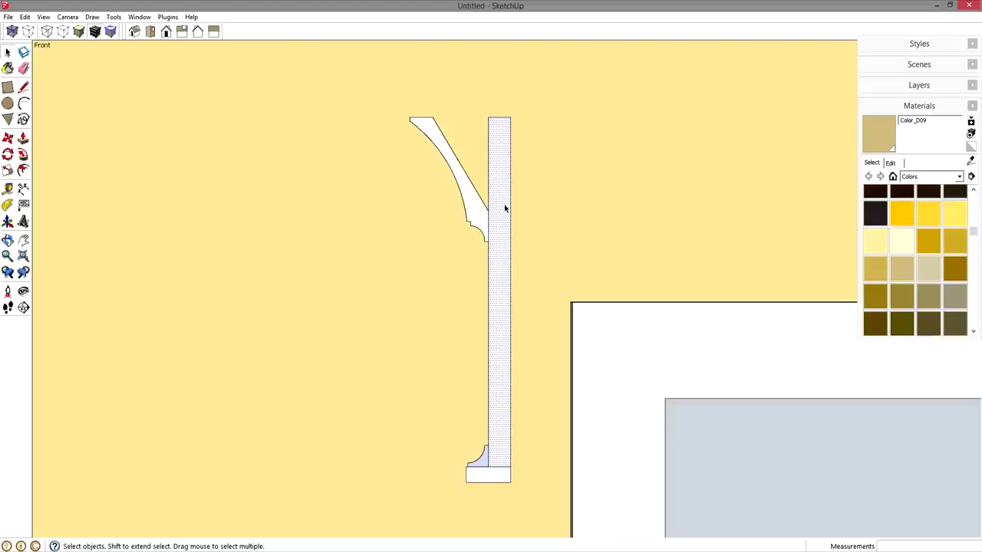
Step: Erase the two small edges at the profile's bottom, merging it into one face
{"action": "left_click", "coordinate": [472, 220]}
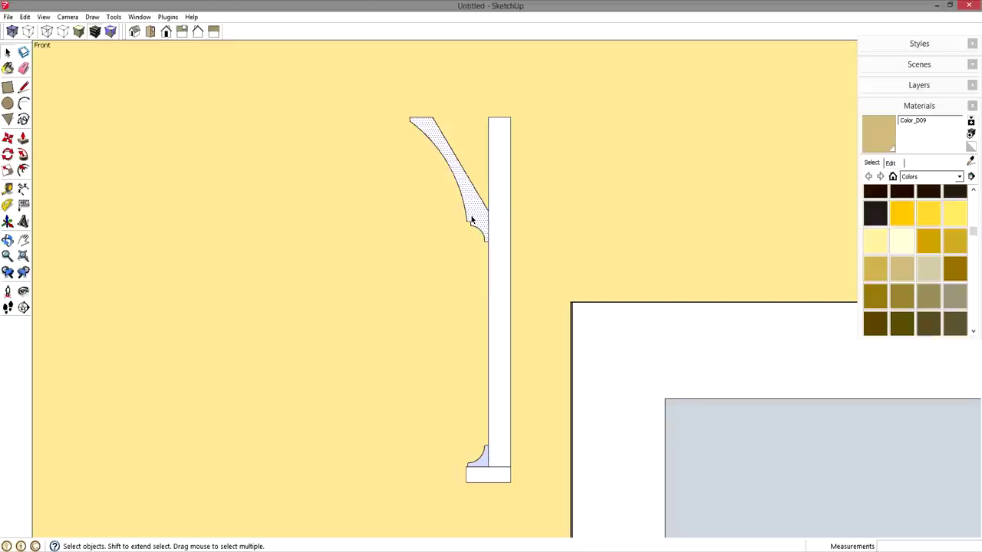
{"action": "left_click", "coordinate": [476, 459]}
{"action": "left_click", "coordinate": [485, 478]}
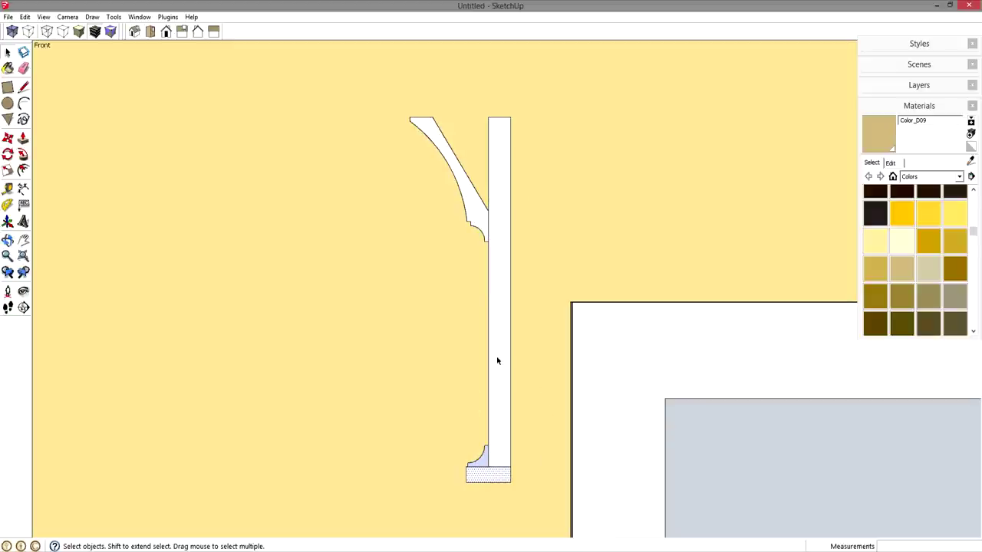
{"action": "middle_click_drag", "start_coordinate": [497, 360], "coordinate": [649, 394]}
{"action": "middle_click_drag", "start_coordinate": [583, 397], "coordinate": [510, 458]}
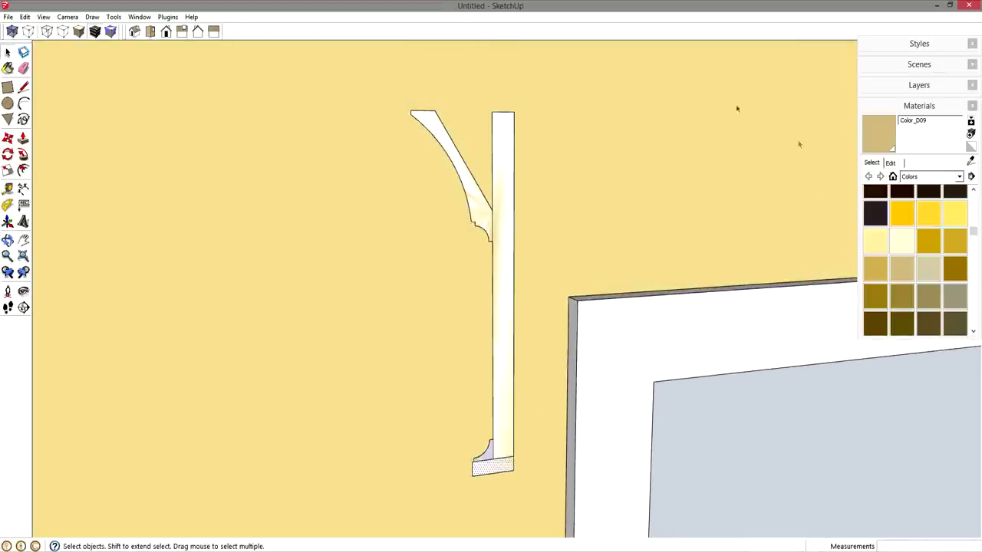
{"action": "left_click", "coordinate": [491, 229]}
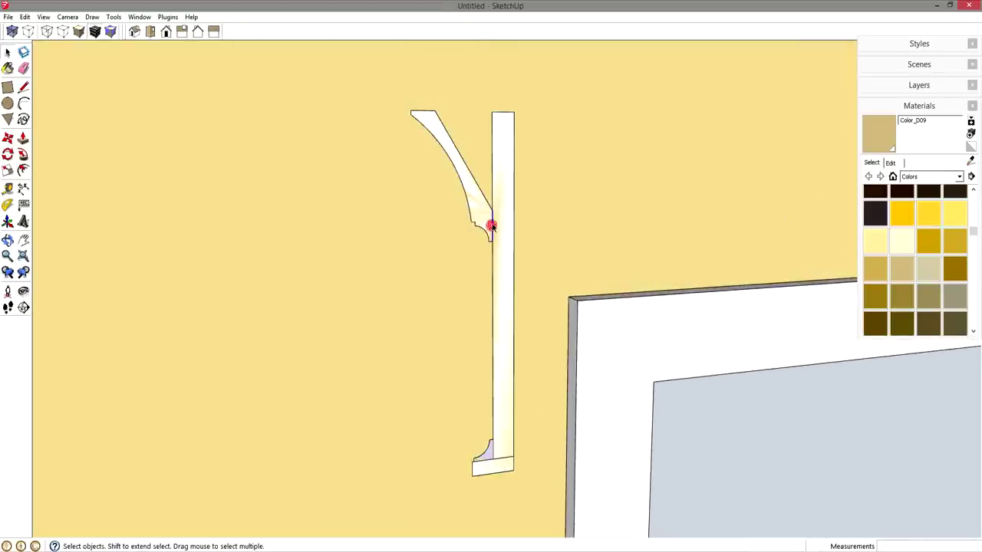
{"action": "left_click", "coordinate": [493, 453]}
{"action": "key", "text": "Delete"}
{"action": "left_click", "coordinate": [495, 460]}
{"action": "key", "text": "Delete"}
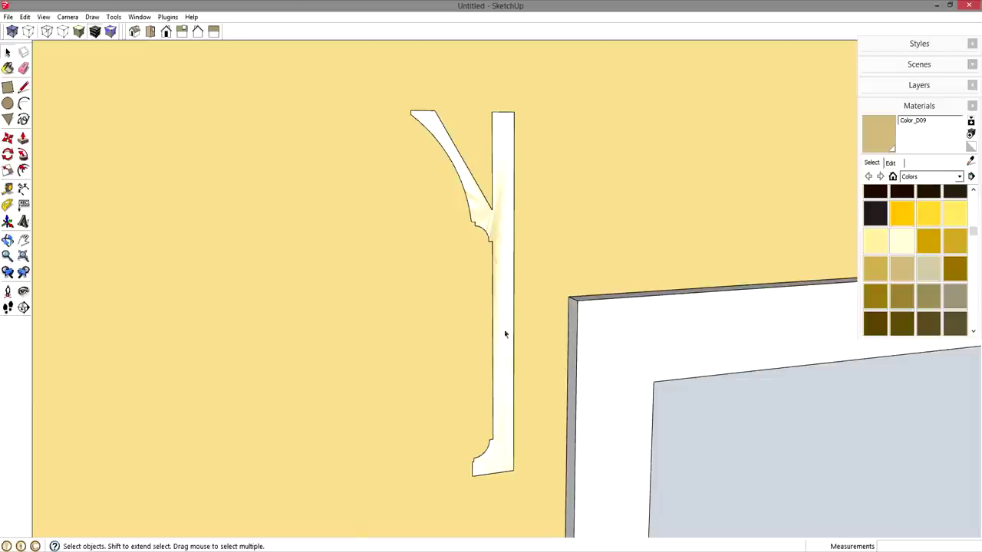
{"action": "middle_click_drag", "start_coordinate": [601, 234], "coordinate": [504, 281]}
{"action": "scroll", "coordinate": [496, 260], "scroll_direction": "down", "scroll_amount": 4}
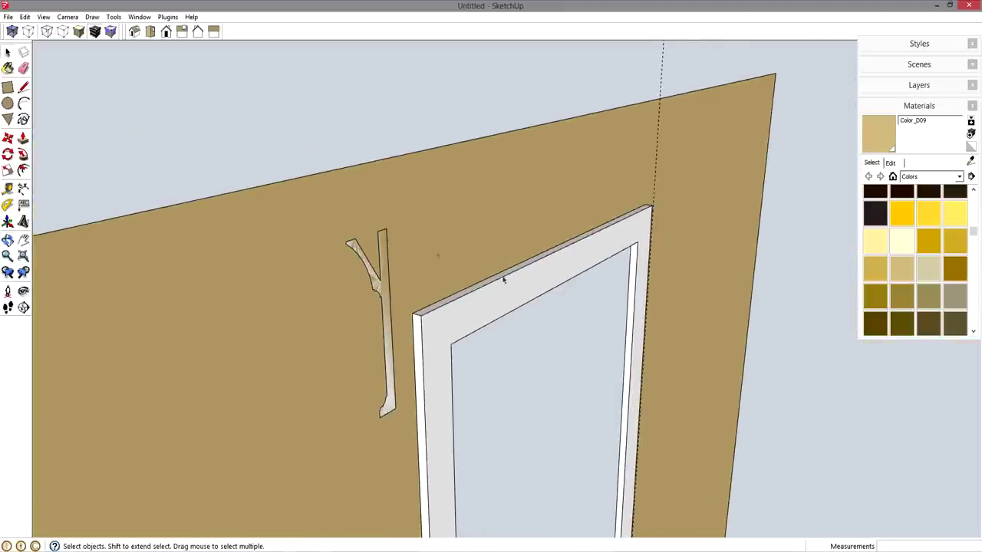
Step: Draw a path 2 inches out from the profile's top, then across above the window
{"action": "key", "text": "l"}
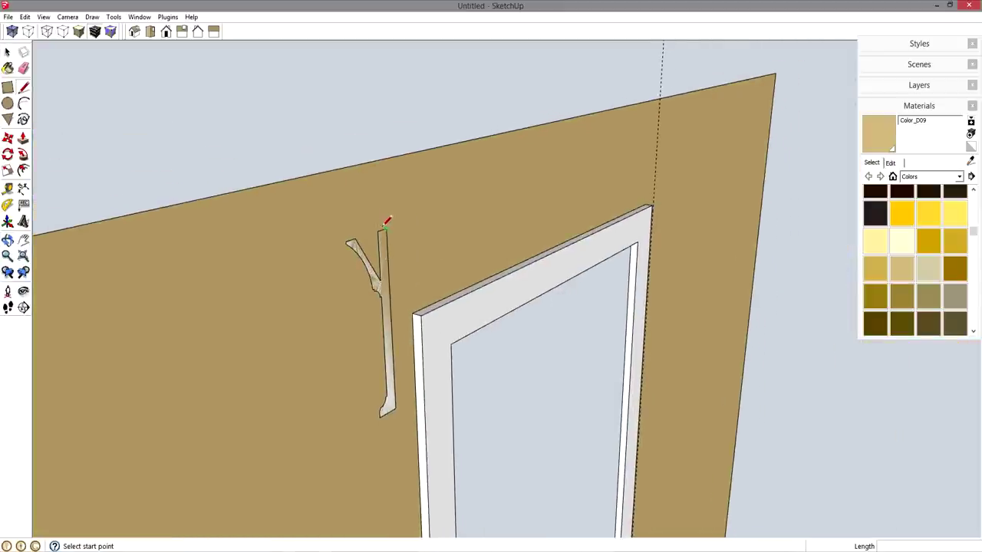
{"action": "left_click", "coordinate": [387, 229]}
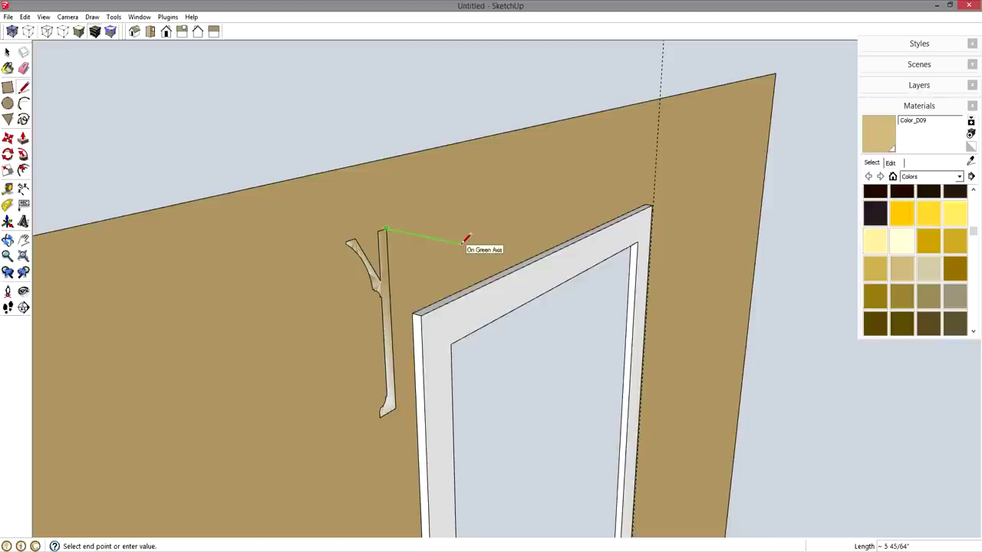
{"action": "type", "text": "2"}
{"action": "key", "text": "Return"}
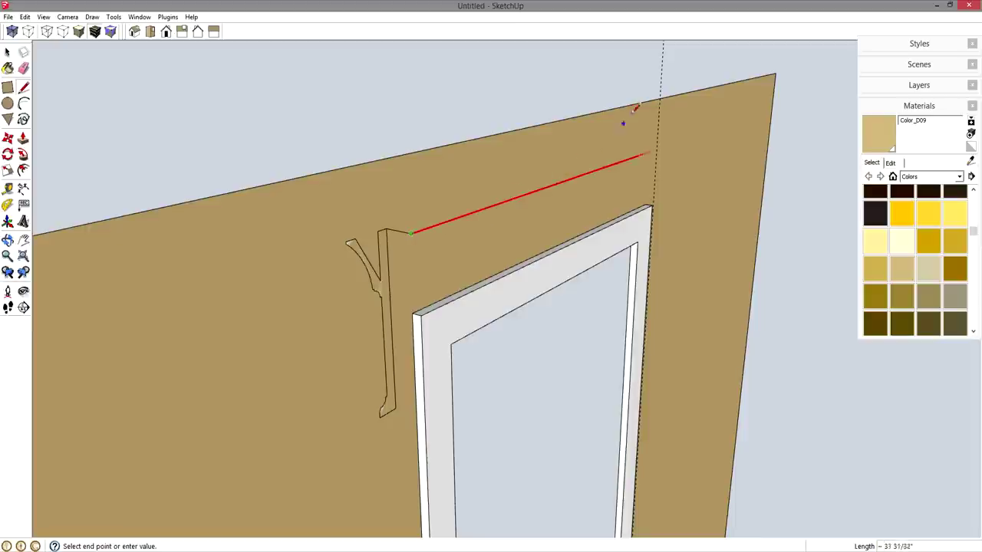
{"action": "left_click", "coordinate": [660, 98]}
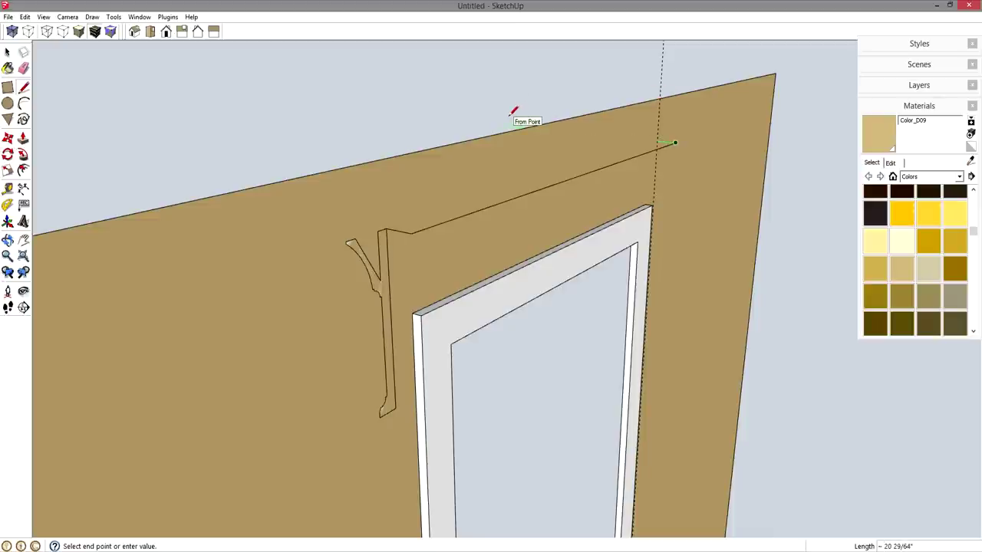
{"action": "key", "text": "Escape"}
Step: Select the three path edges: the short edge, long top edge and end edge
{"action": "key", "text": "space"}
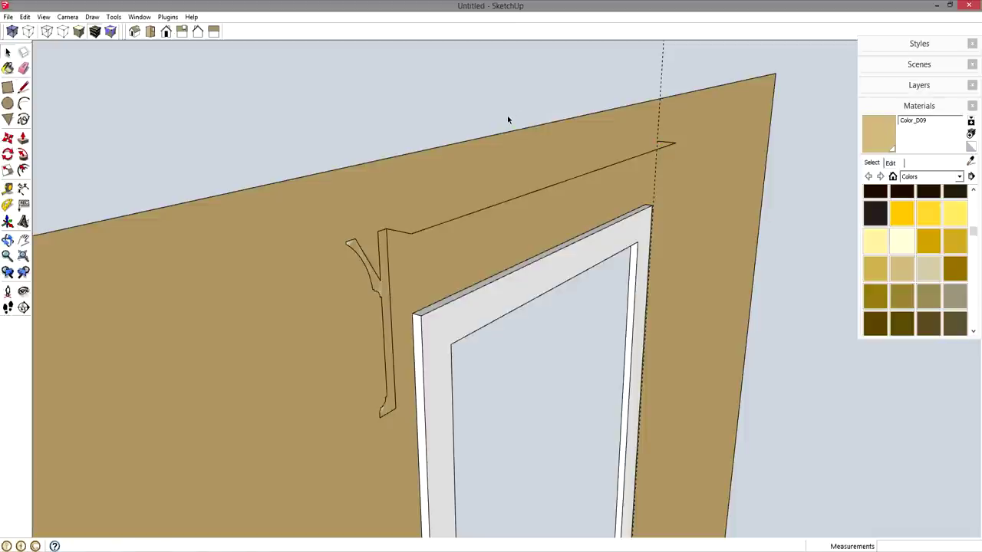
{"action": "left_click", "coordinate": [410, 234]}
{"action": "left_click", "coordinate": [430, 228], "text": "shift"}
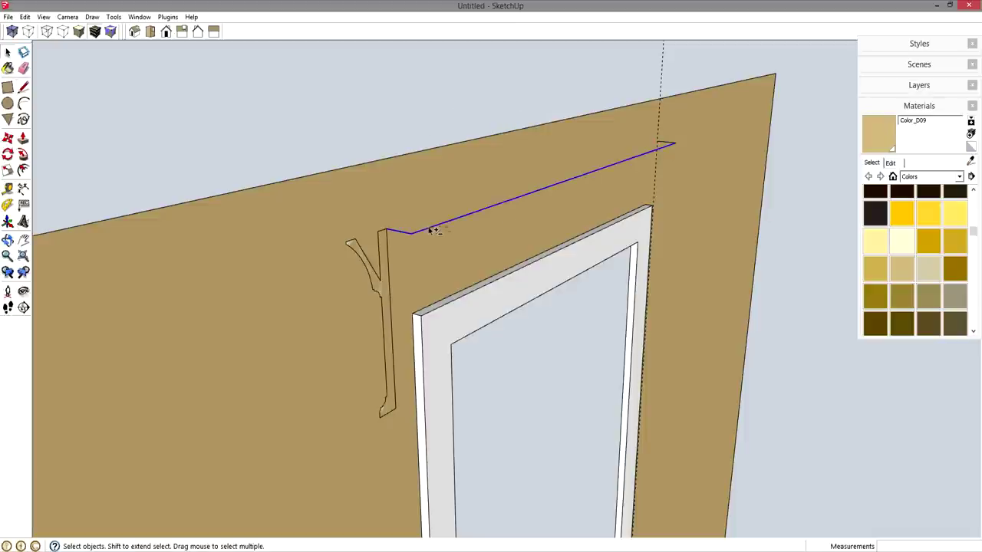
{"action": "left_click", "coordinate": [670, 145], "text": "shift"}
Step: Sweep the molding profile along the selected path with Follow Me, then inspect the header
{"action": "left_click", "coordinate": [23, 154]}
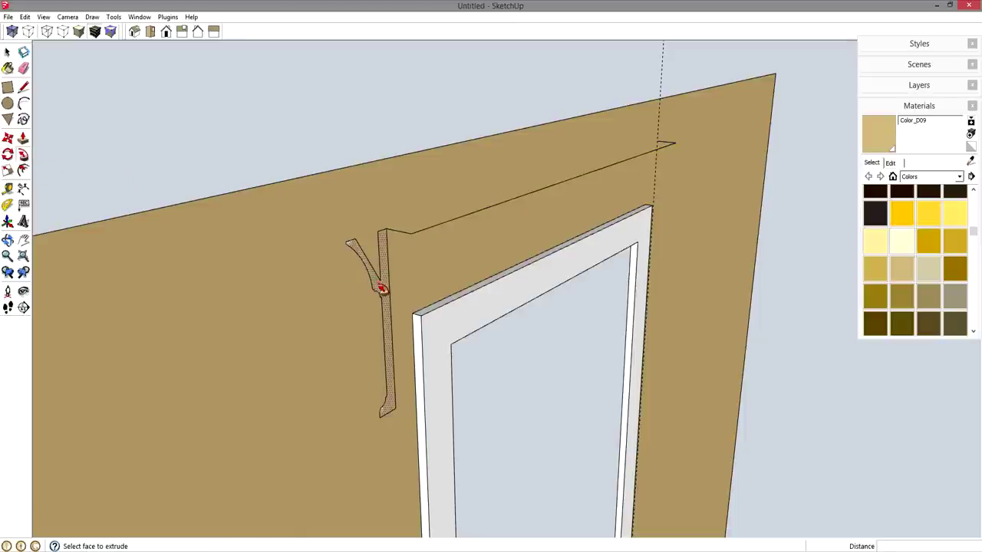
{"action": "left_click", "coordinate": [382, 288]}
{"action": "key", "text": "space"}
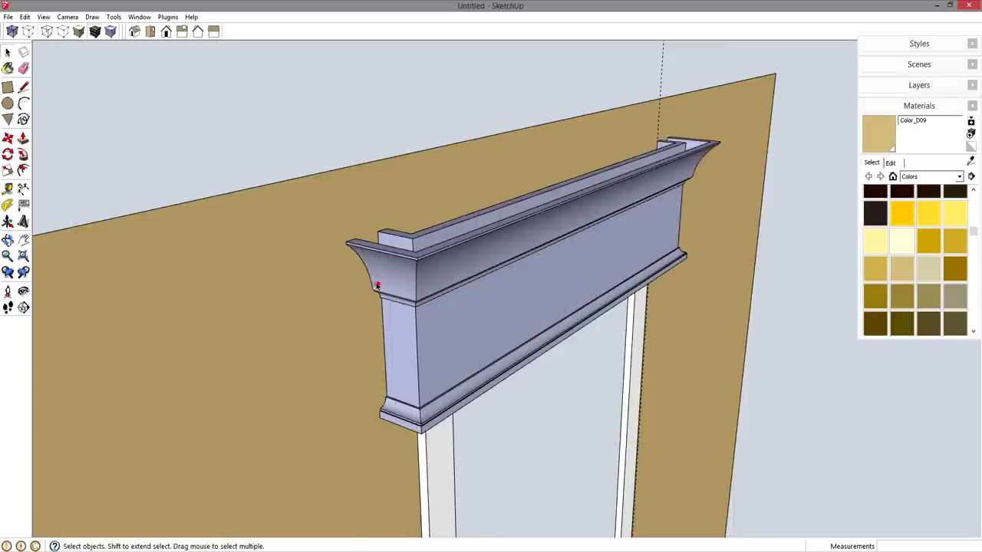
{"action": "middle_click_drag", "start_coordinate": [586, 281], "coordinate": [257, 217]}
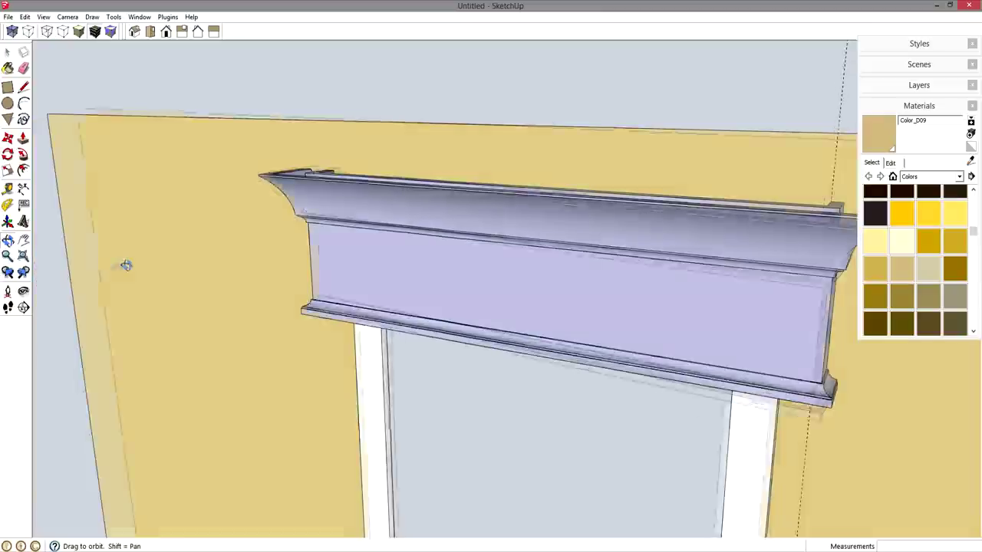
{"action": "middle_click_drag", "start_coordinate": [126, 265], "coordinate": [84, 276]}
{"action": "middle_click_drag", "start_coordinate": [263, 305], "coordinate": [492, 399]}
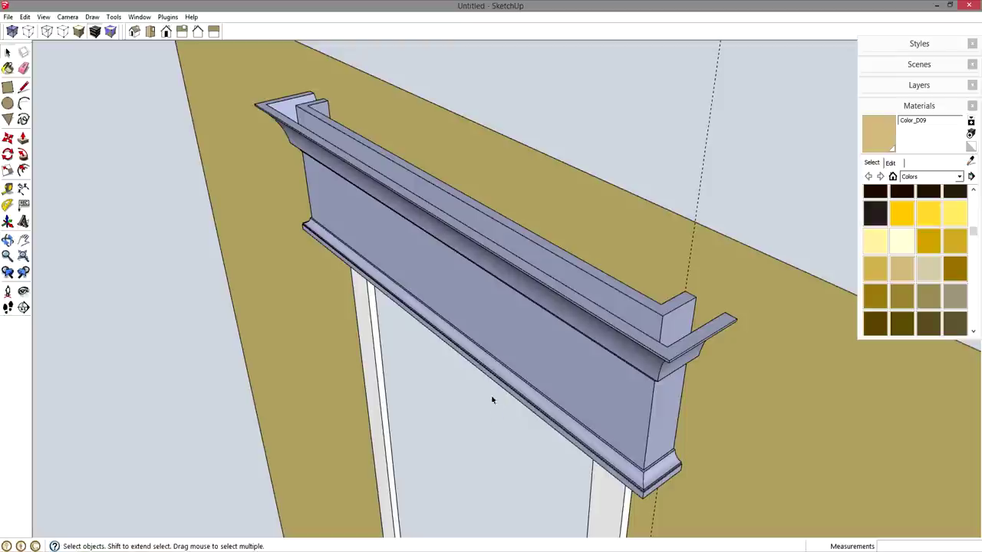
{"action": "left_click", "coordinate": [641, 389]}
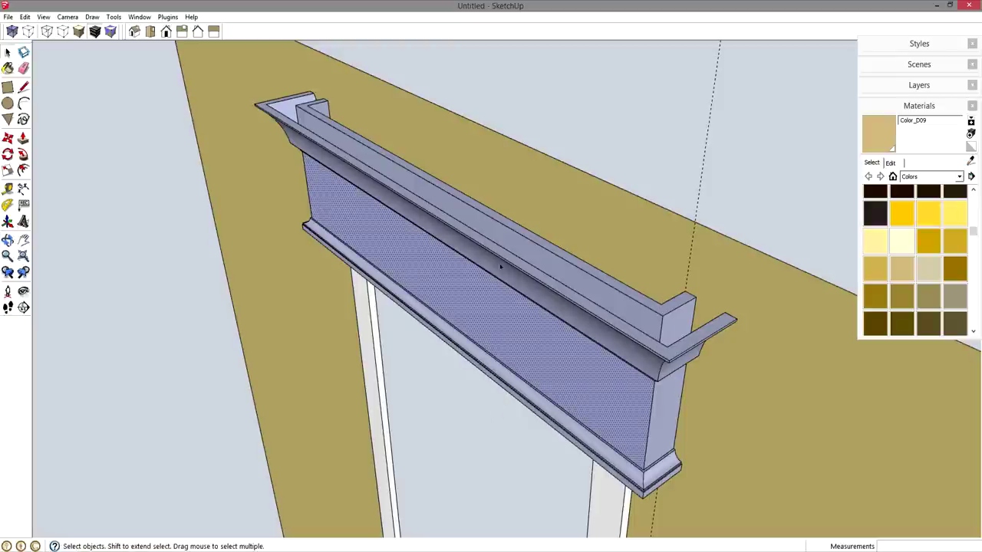
{"action": "middle_click_drag", "start_coordinate": [606, 374], "coordinate": [616, 66]}
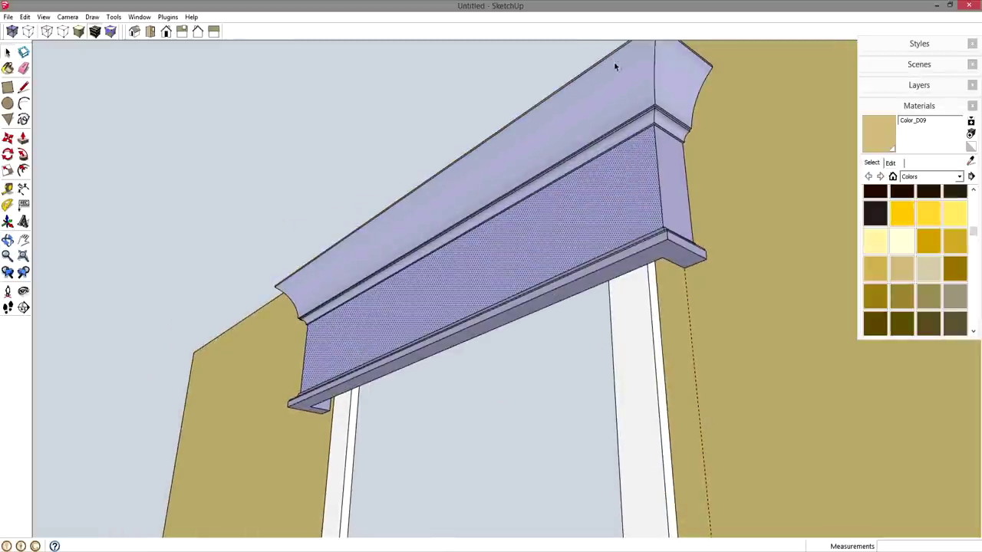
Step: Move the header's front face outward from the wall along the green axis
{"action": "middle_click_drag", "start_coordinate": [659, 232], "coordinate": [755, 358]}
{"action": "left_click", "coordinate": [600, 357]}
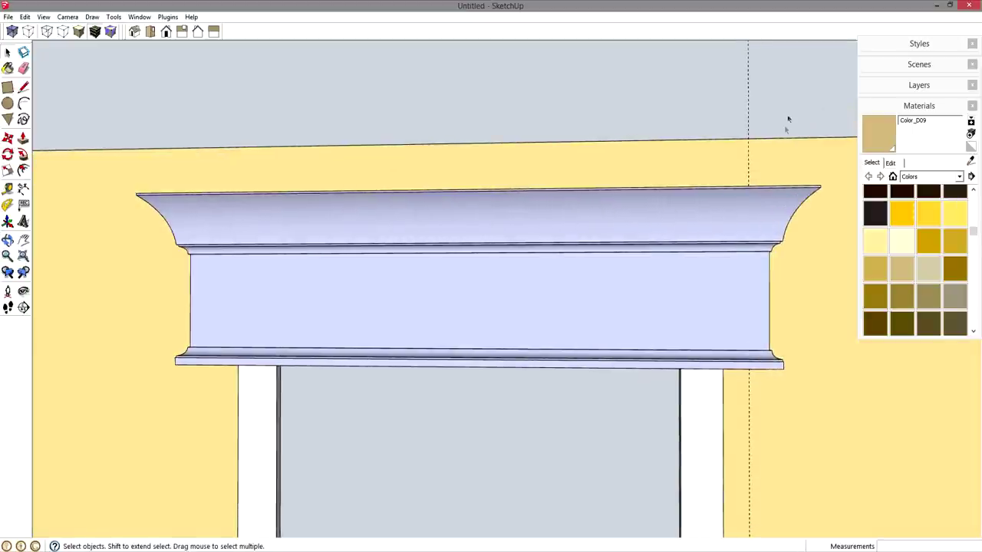
{"action": "left_click", "coordinate": [645, 55]}
{"action": "scroll", "coordinate": [558, 262], "scroll_direction": "down", "scroll_amount": 3}
{"action": "scroll", "coordinate": [558, 262], "scroll_direction": "down", "scroll_amount": 3}
{"action": "middle_click_drag", "start_coordinate": [550, 276], "coordinate": [566, 166]}
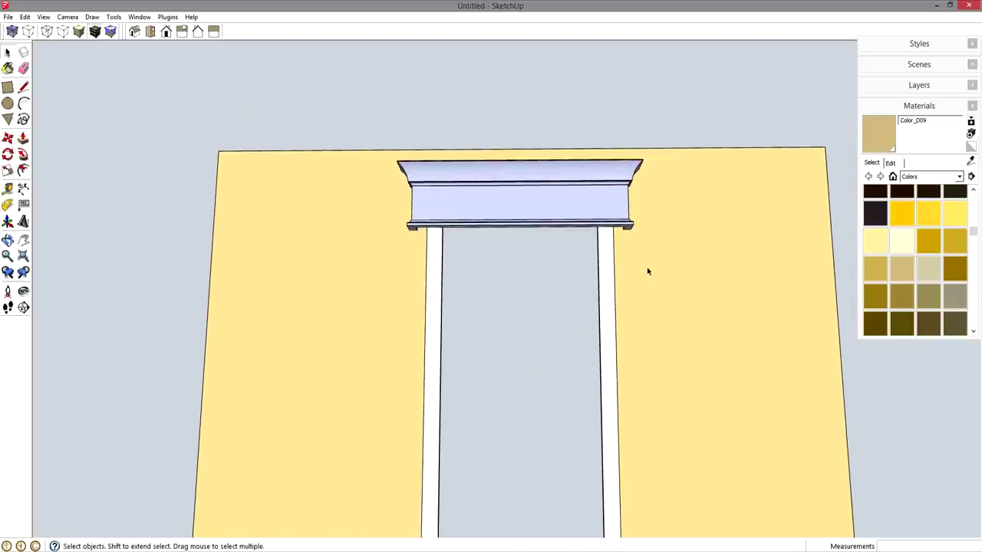
{"action": "left_click", "coordinate": [543, 208]}
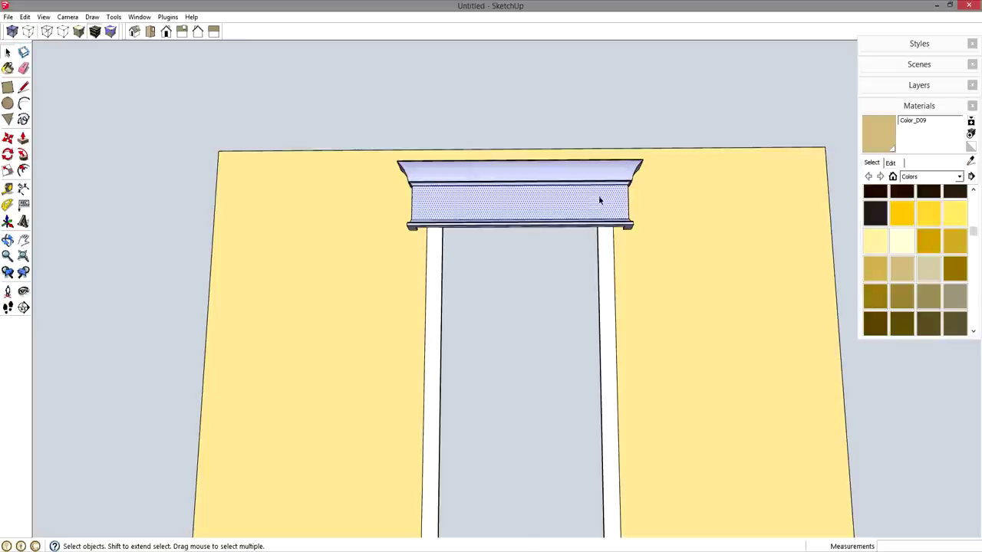
{"action": "key", "text": "m"}
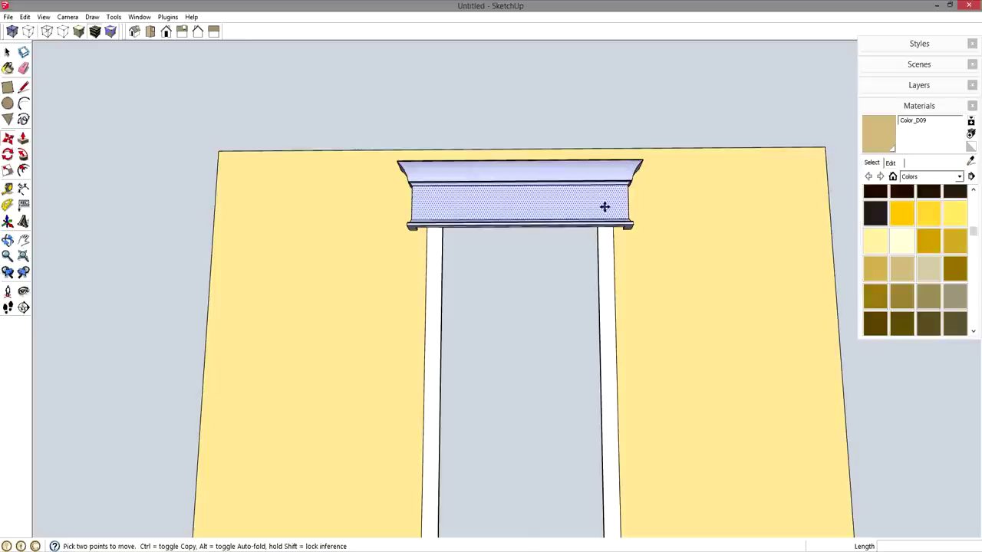
{"action": "left_click", "coordinate": [603, 208]}
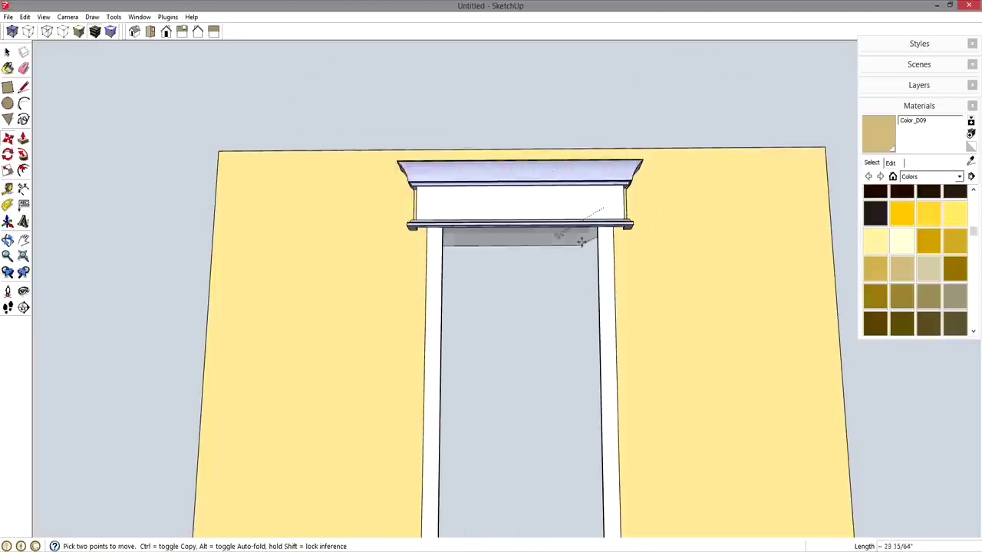
{"action": "left_click", "coordinate": [652, 164]}
{"action": "key", "text": "space"}
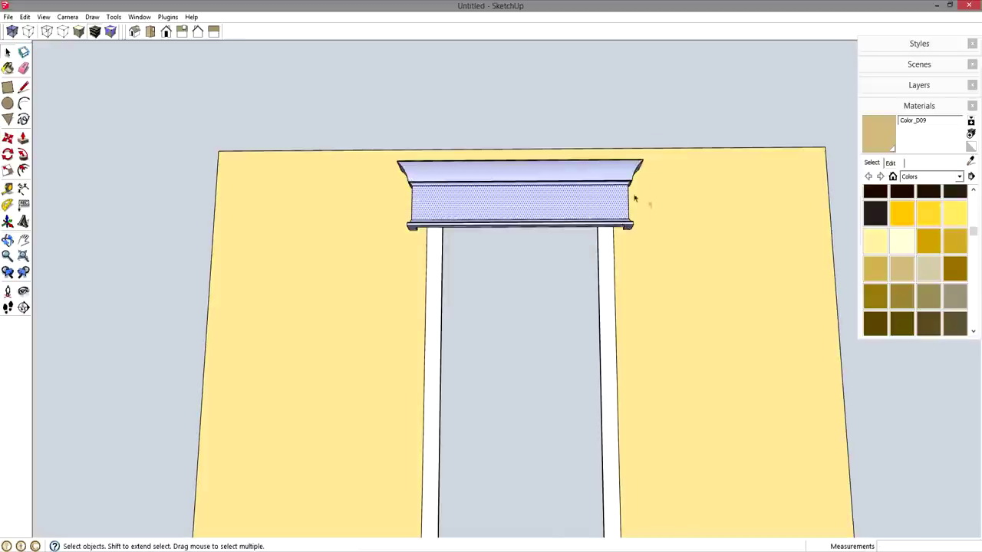
{"action": "left_click", "coordinate": [558, 275]}
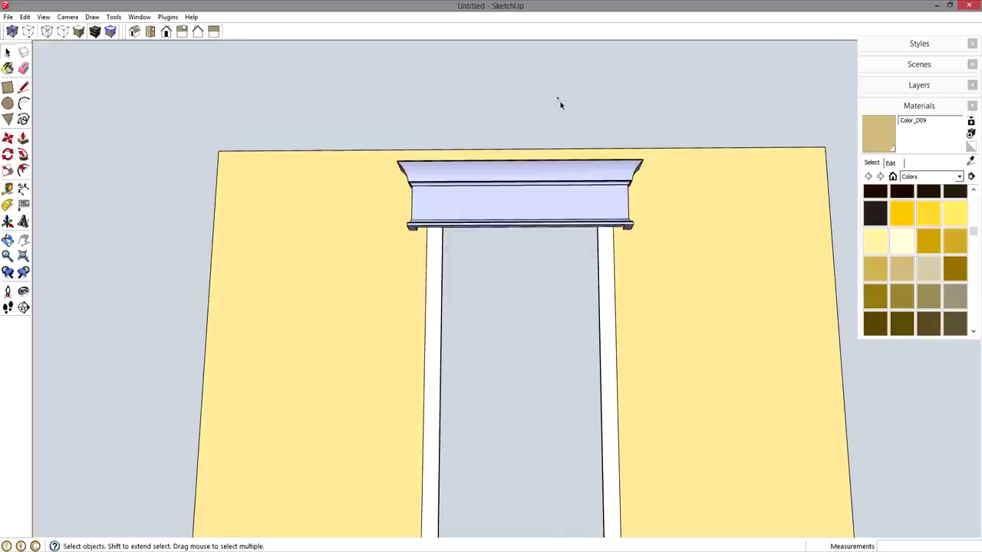
Step: Shorten the header by moving its right end 2 inches inward
{"action": "left_click_drag", "start_coordinate": [670, 231], "coordinate": [707, 270]}
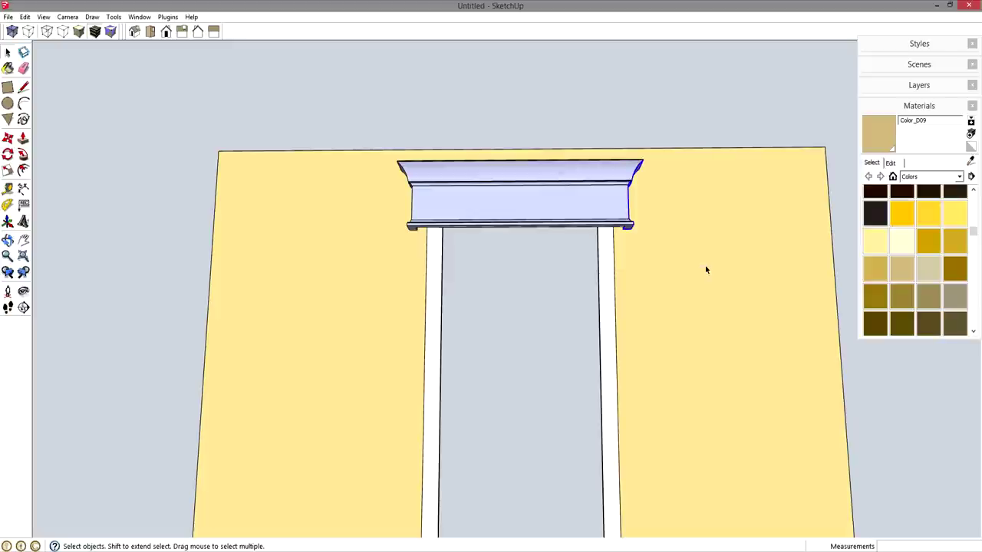
{"action": "key", "text": "m"}
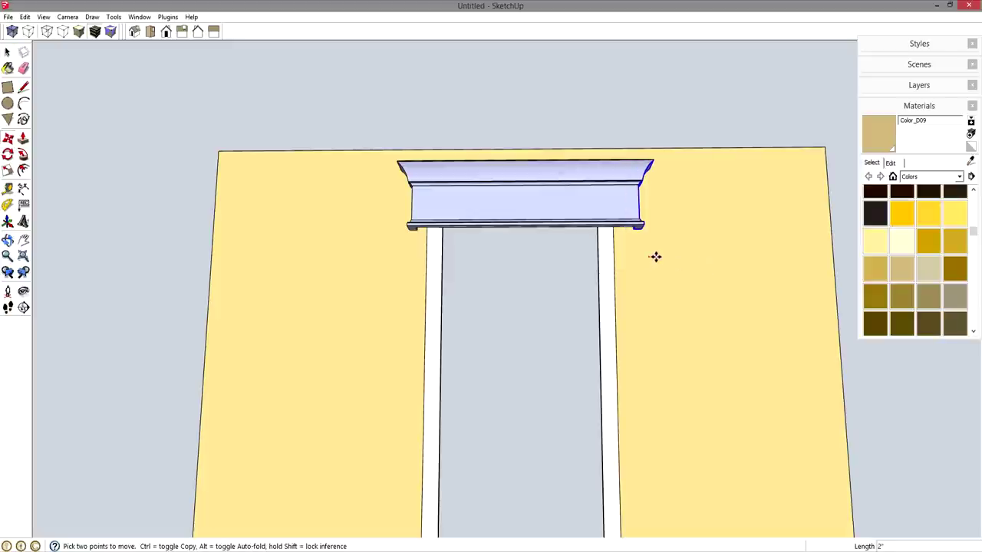
{"action": "left_click", "coordinate": [650, 257]}
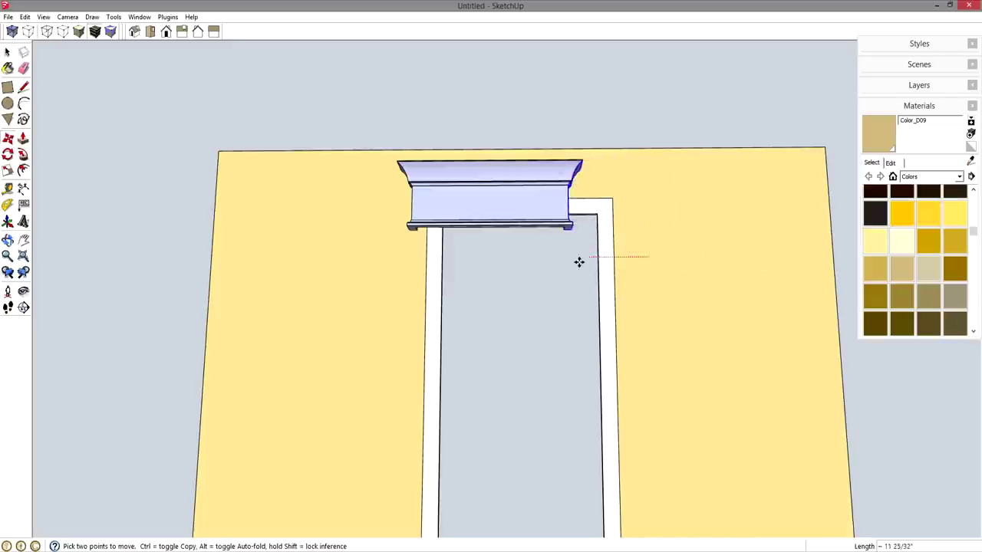
{"action": "left_click", "coordinate": [632, 261]}
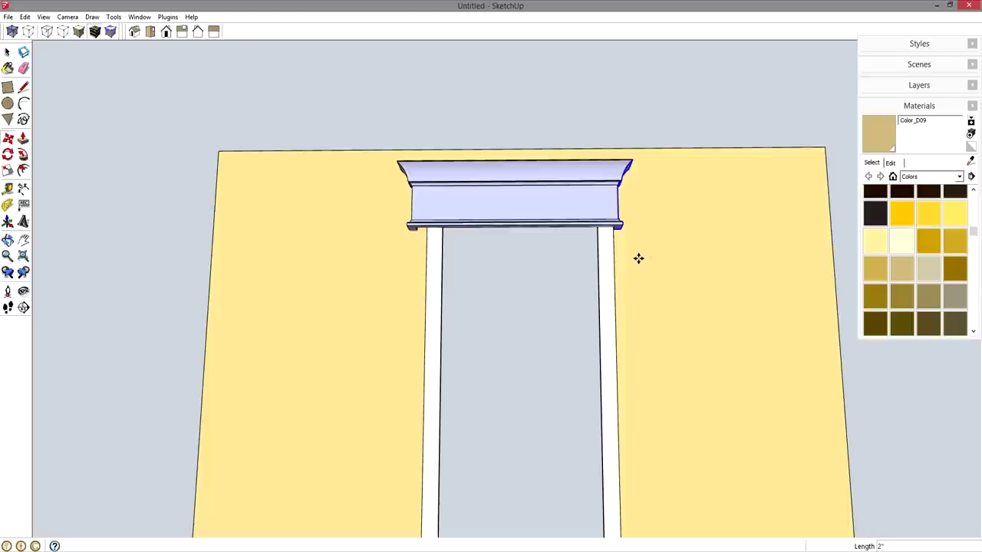
{"action": "key", "text": "space"}
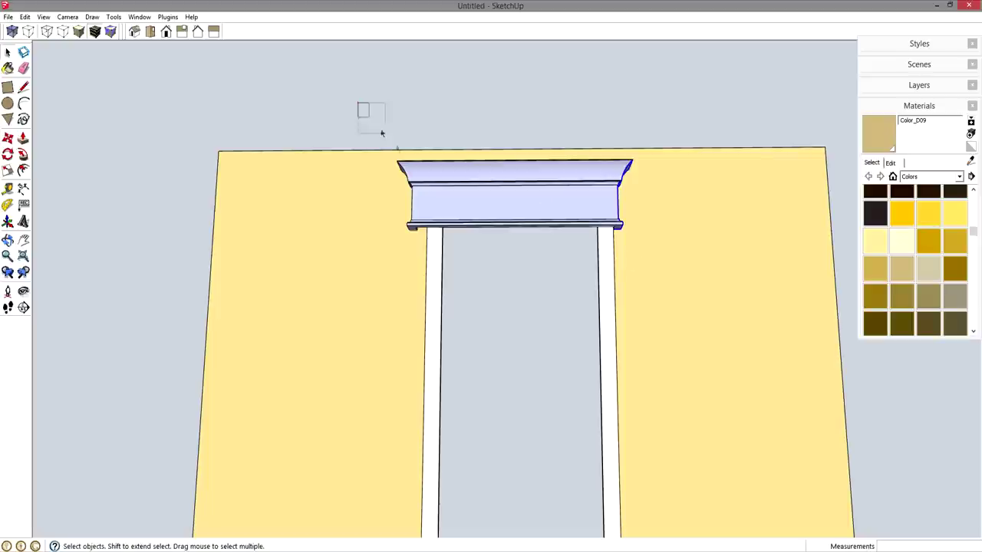
Step: Move the header and molding's left end 2 inches inward
{"action": "left_click_drag", "start_coordinate": [458, 235], "coordinate": [478, 265]}
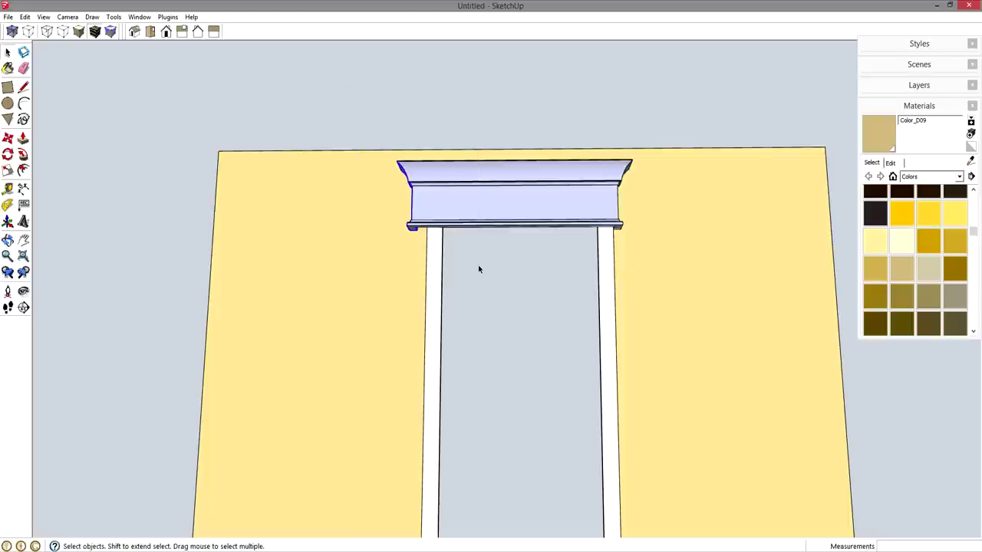
{"action": "key", "text": "m"}
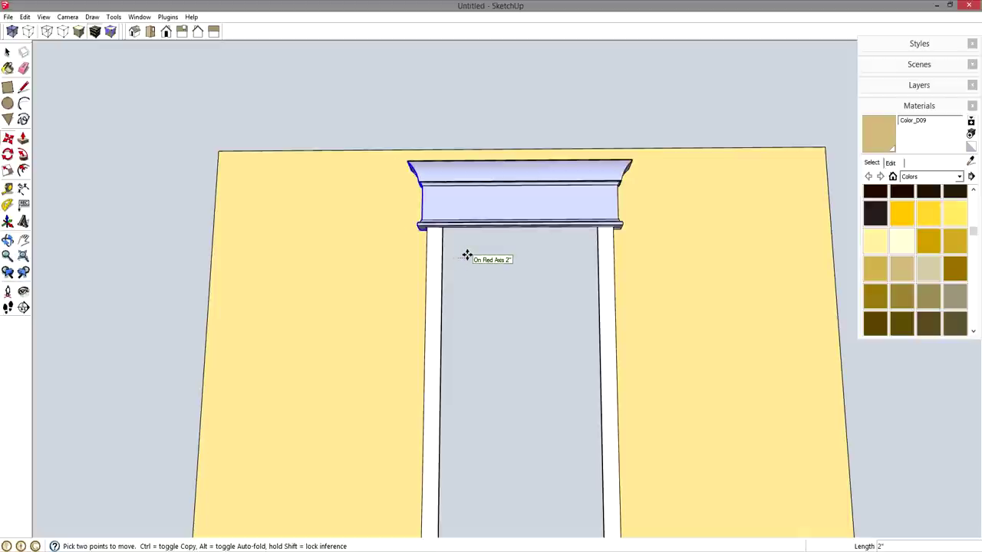
{"action": "left_click", "coordinate": [467, 255]}
{"action": "left_click", "coordinate": [504, 264]}
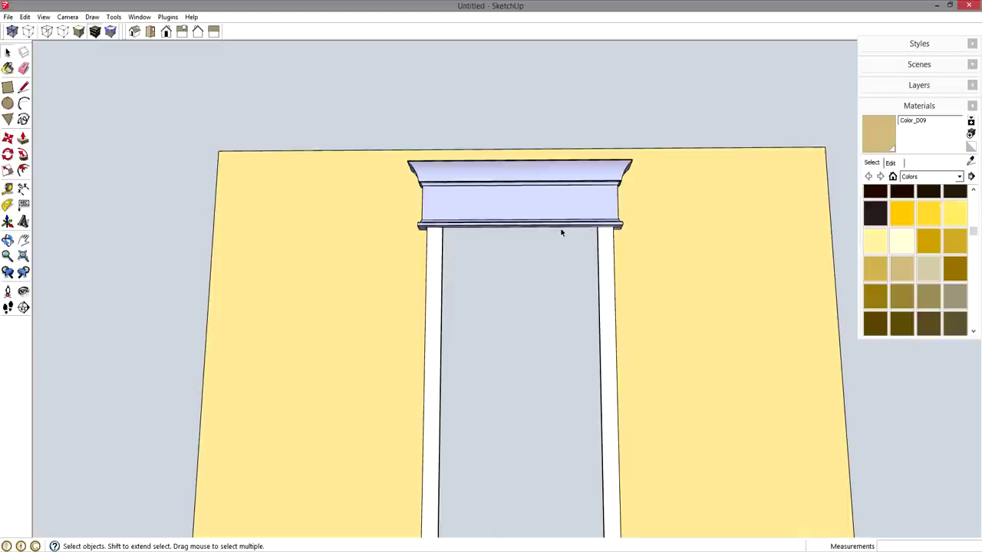
{"action": "middle_click_drag", "start_coordinate": [560, 232], "coordinate": [431, 184]}
Step: Select the whole header and cornice and move it down into place
{"action": "left_click_drag", "start_coordinate": [413, 181], "coordinate": [723, 316]}
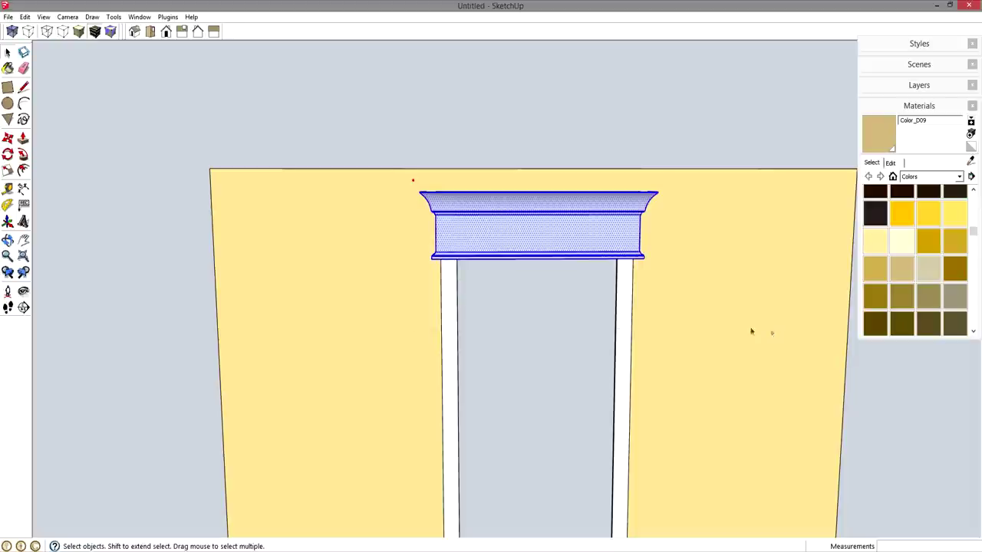
{"action": "key", "text": "m"}
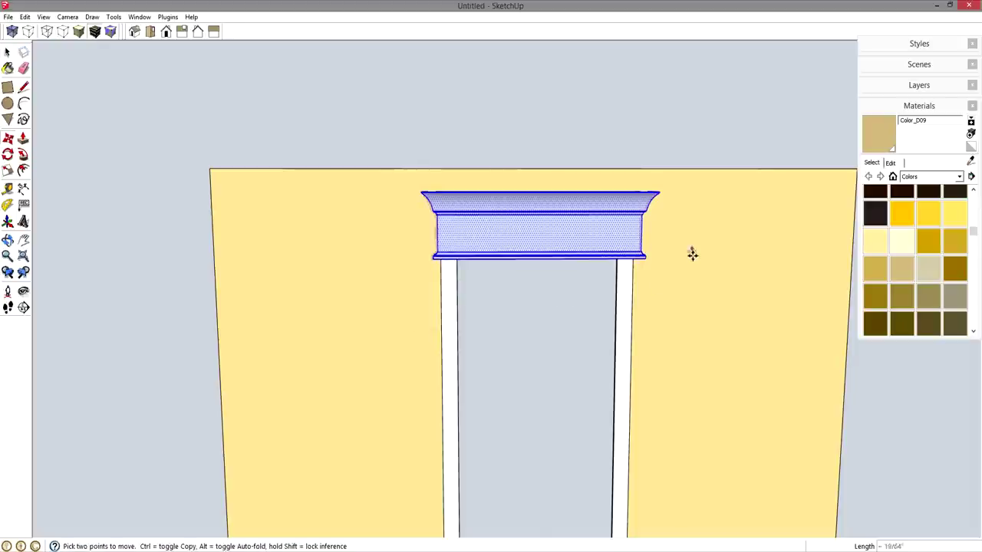
{"action": "left_click", "coordinate": [692, 254]}
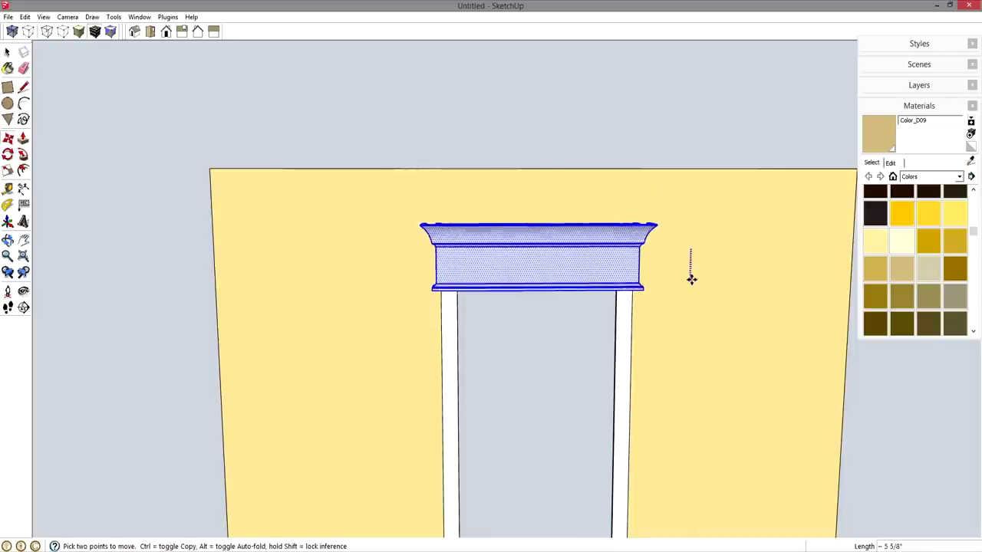
{"action": "middle_click_drag", "start_coordinate": [692, 276], "coordinate": [660, 195]}
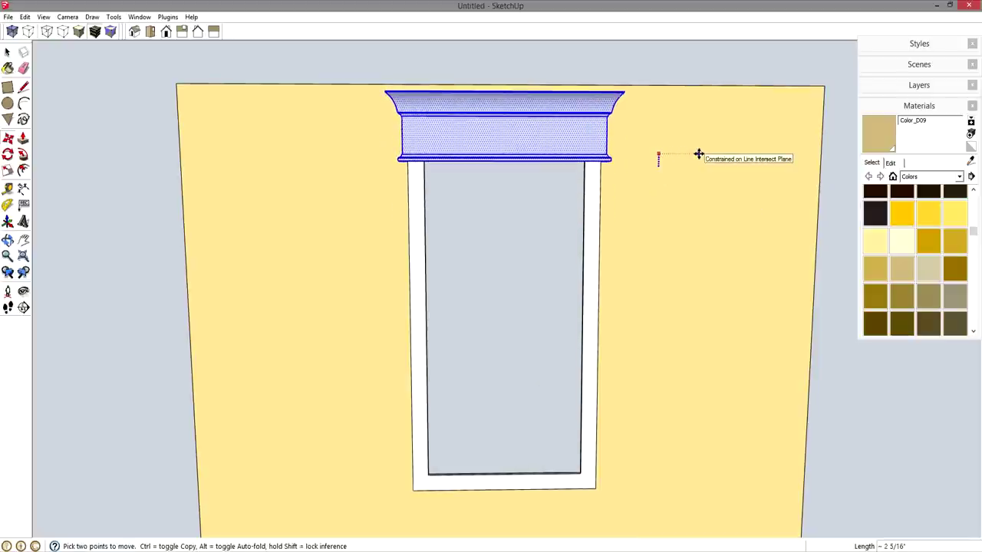
{"action": "left_click", "coordinate": [676, 237]}
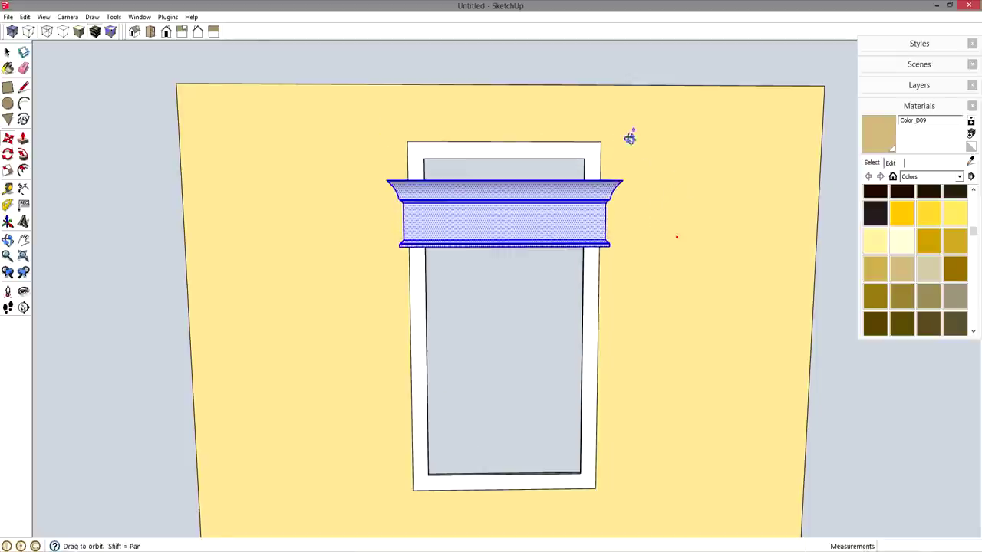
{"action": "middle_click_drag", "start_coordinate": [632, 135], "coordinate": [563, 172]}
{"action": "scroll", "coordinate": [641, 220], "scroll_direction": "up", "scroll_amount": 3}
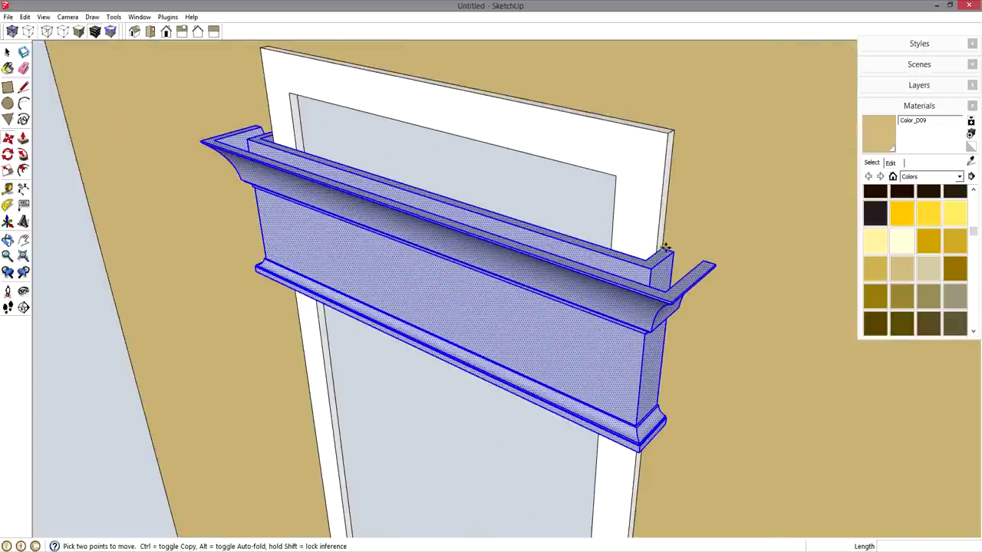
Step: Raise the header until it sits flush on the casing top against the wall
{"action": "left_click", "coordinate": [661, 247]}
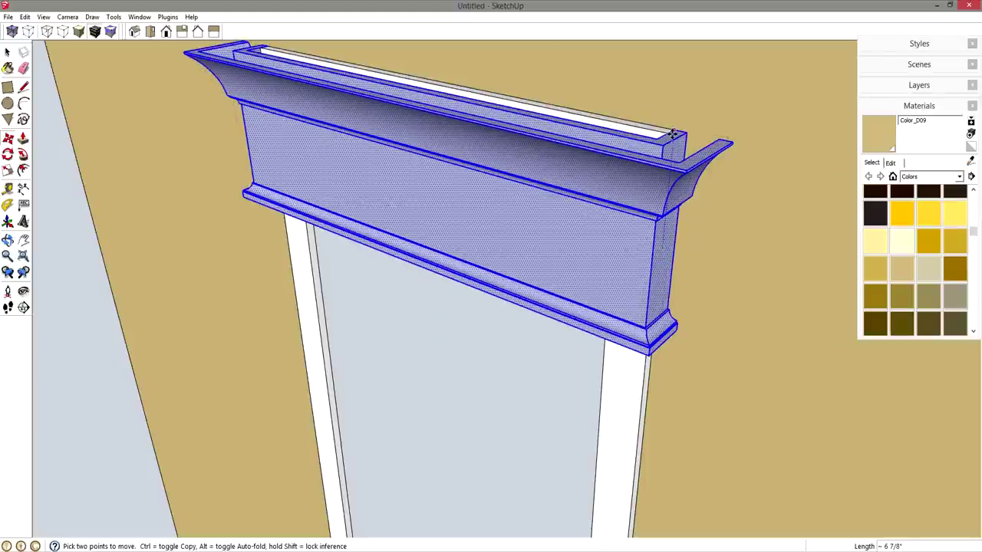
{"action": "left_click", "coordinate": [657, 125]}
{"action": "middle_click_drag", "start_coordinate": [657, 125], "coordinate": [644, 262]}
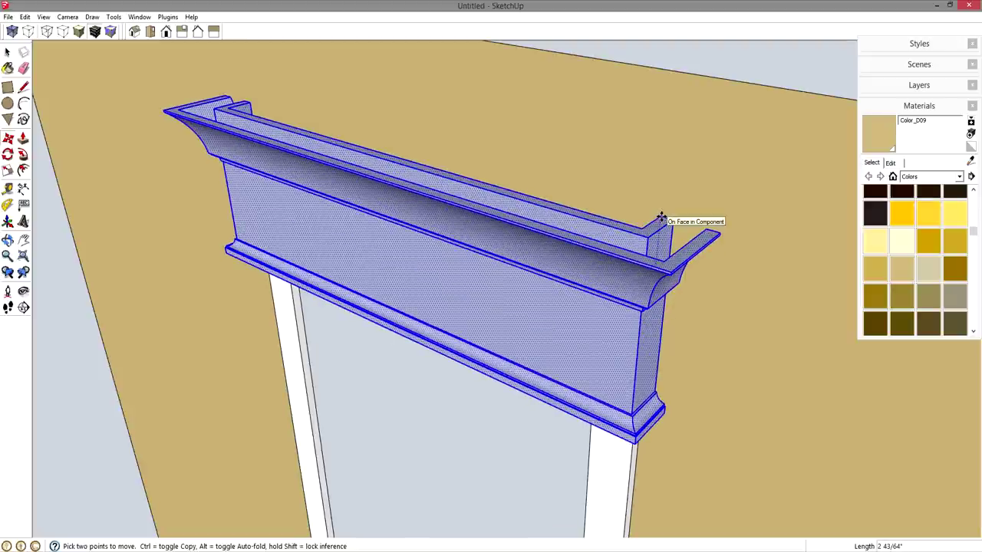
{"action": "left_click", "coordinate": [660, 218]}
{"action": "key", "text": "space"}
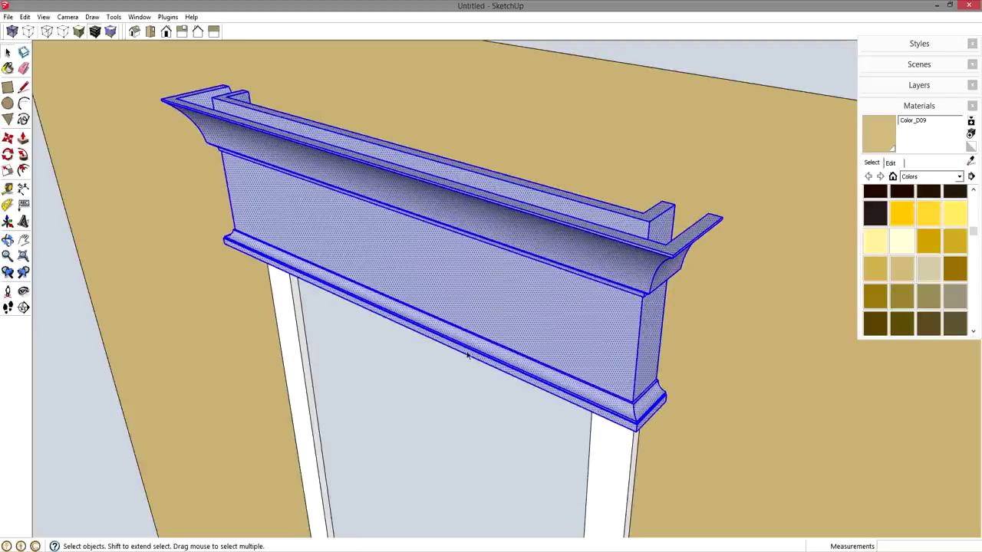
{"action": "left_click", "coordinate": [423, 371]}
{"action": "scroll", "coordinate": [422, 370], "scroll_direction": "down", "scroll_amount": 3}
{"action": "middle_click_drag", "start_coordinate": [422, 370], "coordinate": [548, 267]}
{"action": "scroll", "coordinate": [521, 314], "scroll_direction": "down", "scroll_amount": 3}
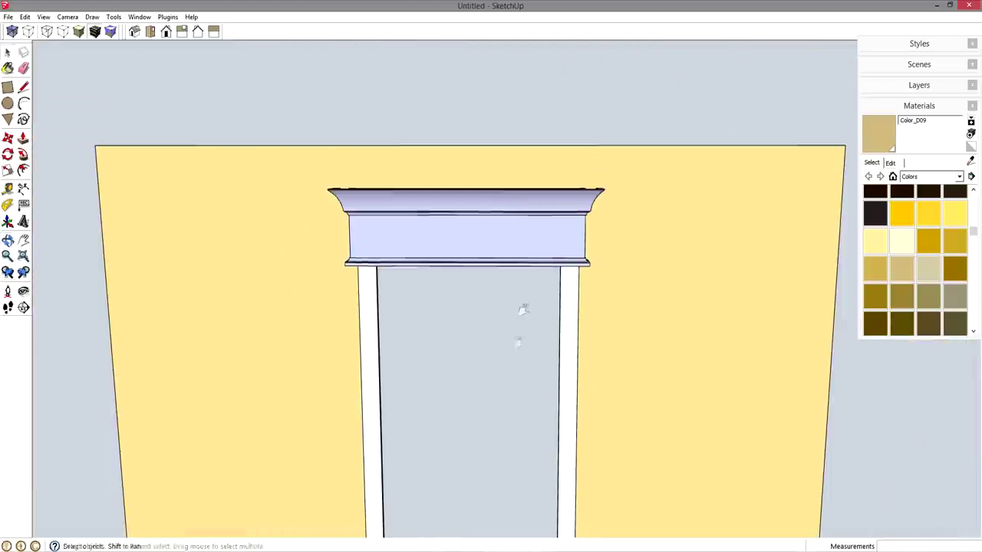
{"action": "middle_click_drag", "start_coordinate": [522, 313], "coordinate": [450, 152]}
Step: Push the header's front portion 2 inches farther out from the wall along green
{"action": "scroll", "coordinate": [516, 167], "scroll_direction": "up", "scroll_amount": 5}
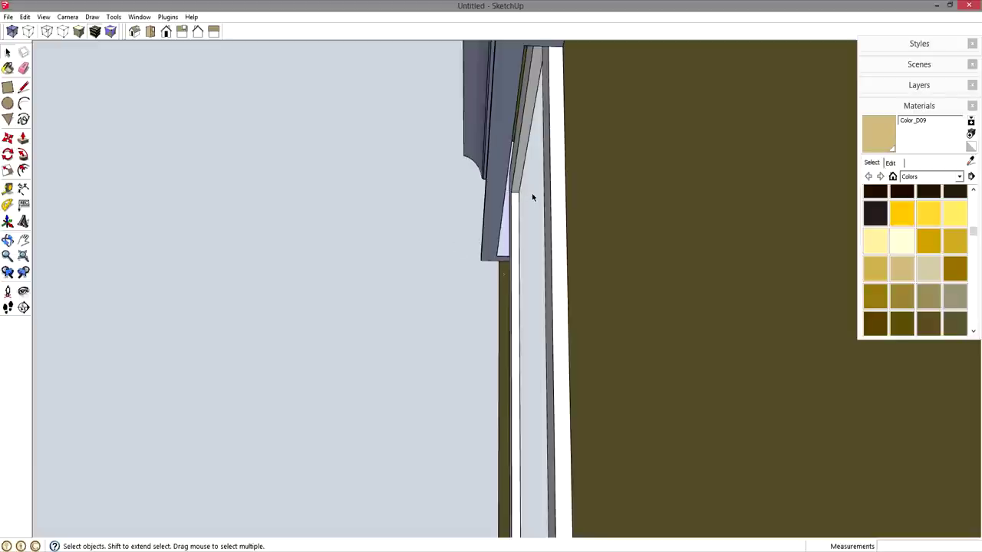
{"action": "middle_click_drag", "start_coordinate": [531, 188], "coordinate": [532, 296]}
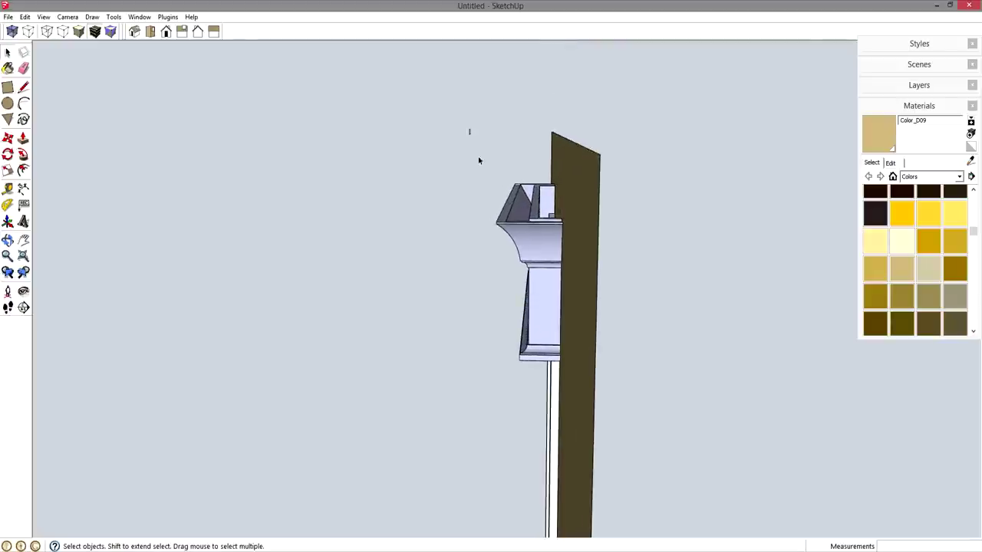
{"action": "mouse_move", "coordinate": [479, 160]}
{"action": "left_mouse_down"}
{"action": "mouse_move", "coordinate": [546, 328]}
{"action": "mouse_move", "coordinate": [545, 398]}
{"action": "left_mouse_up"}
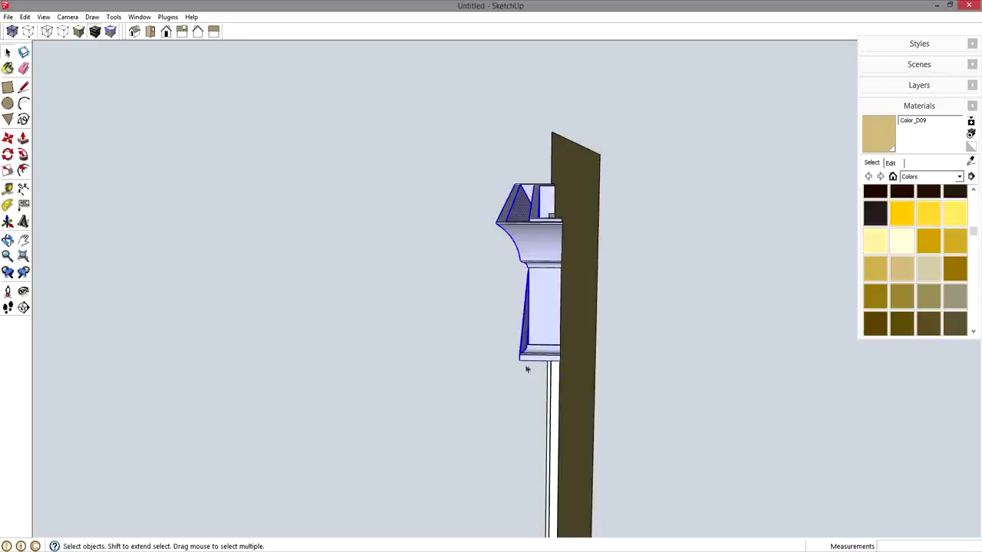
{"action": "key", "text": "m"}
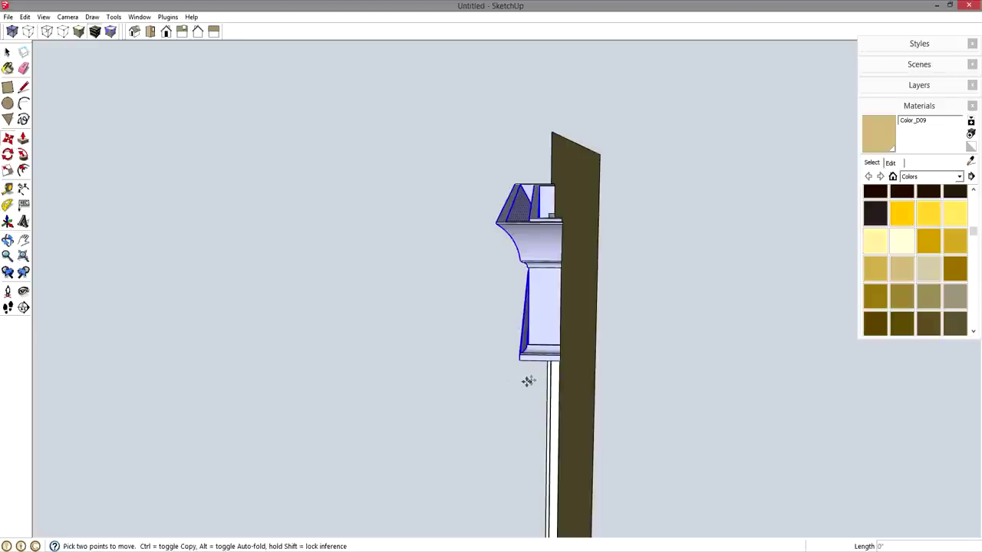
{"action": "left_click", "coordinate": [531, 380]}
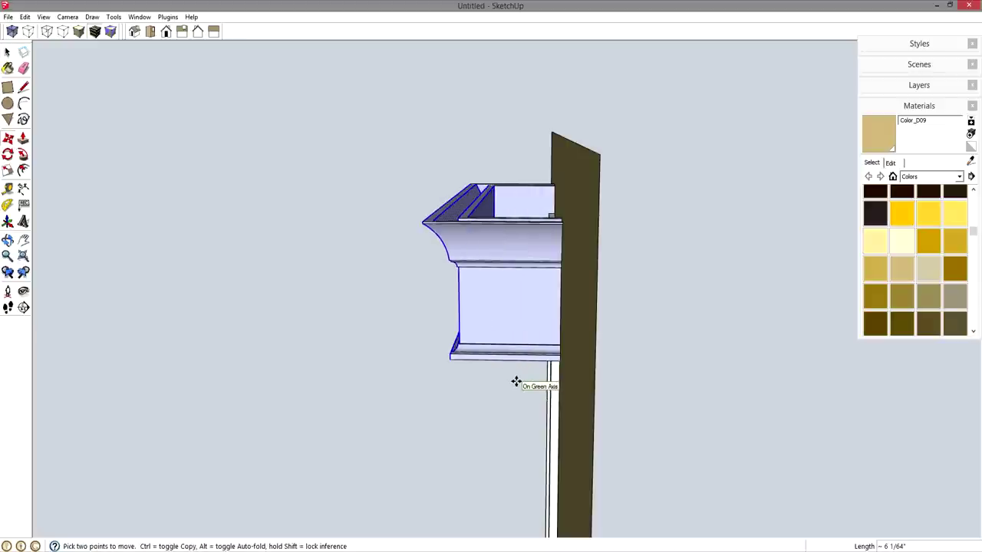
{"action": "type", "text": "2"}
{"action": "key", "text": "Return"}
{"action": "key", "text": "space"}
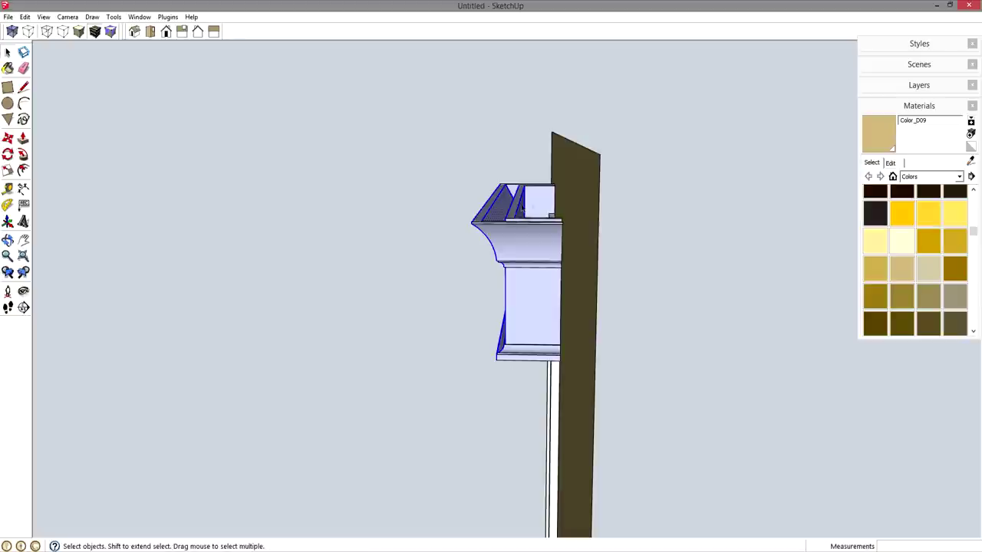
{"action": "middle_click_drag", "start_coordinate": [443, 318], "coordinate": [683, 243]}
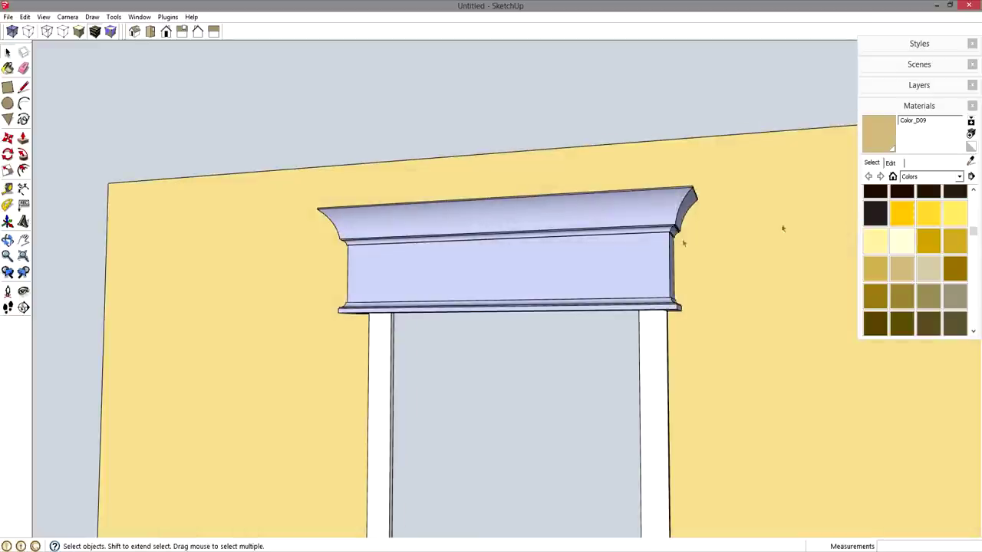
{"action": "scroll", "coordinate": [603, 353], "scroll_direction": "down", "scroll_amount": 5}
{"action": "middle_click_drag", "start_coordinate": [565, 220], "coordinate": [439, 323]}
{"action": "middle_click_drag", "start_coordinate": [526, 224], "coordinate": [551, 227]}
{"action": "scroll", "coordinate": [559, 327], "scroll_direction": "down", "scroll_amount": 2}
{"action": "middle_click_drag", "start_coordinate": [579, 160], "coordinate": [708, 284]}
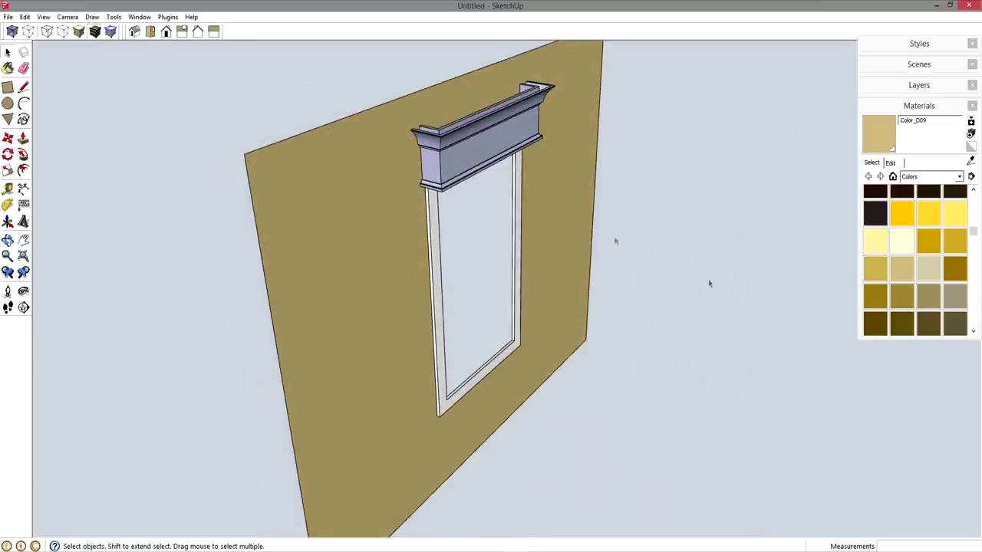
{"action": "middle_click_drag", "start_coordinate": [563, 130], "coordinate": [529, 181]}
{"action": "middle_click_drag", "start_coordinate": [460, 209], "coordinate": [768, 320]}
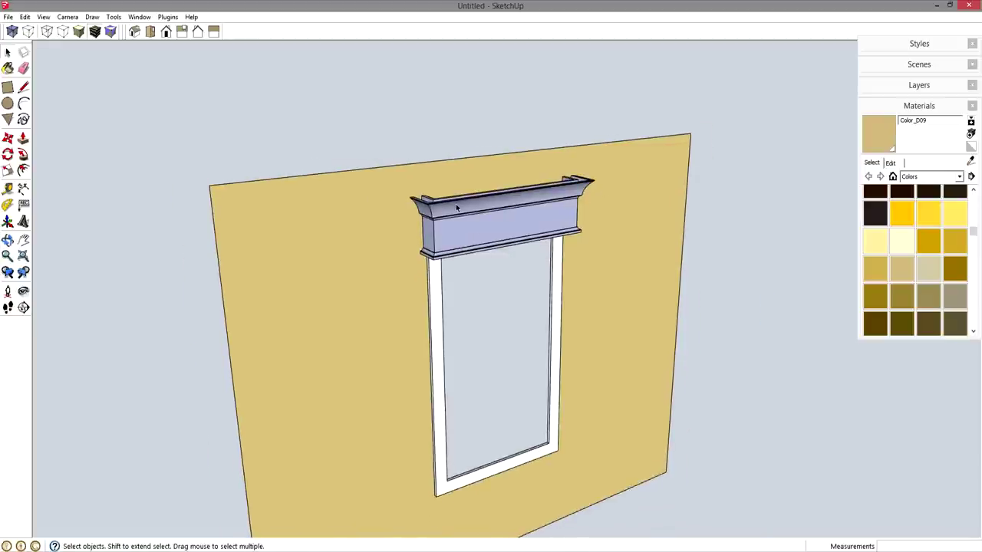
{"action": "scroll", "coordinate": [457, 208], "scroll_direction": "up", "scroll_amount": 3}
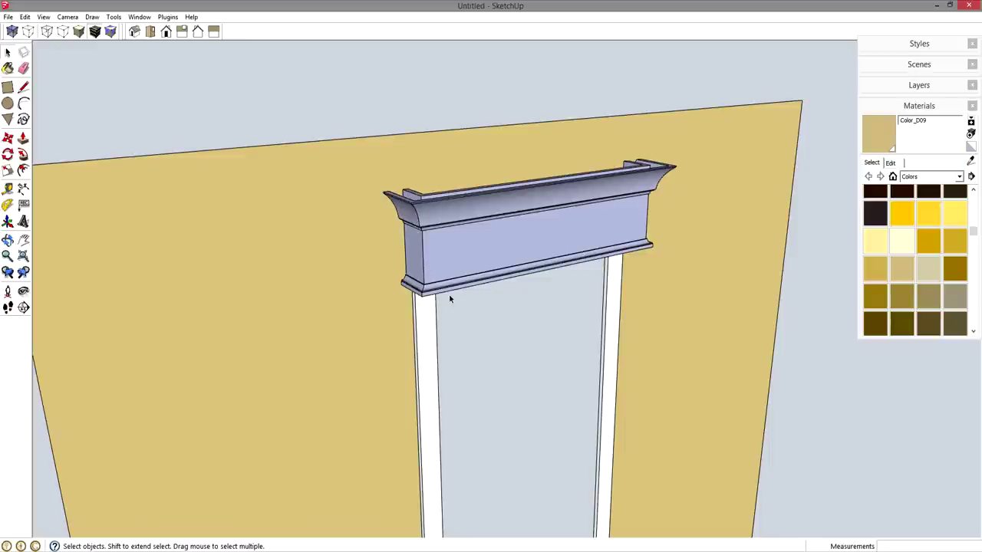
{"action": "mouse_move", "coordinate": [443, 285]}
{"action": "middle_mouse_down"}
{"action": "mouse_move", "coordinate": [429, 56]}
{"action": "mouse_move", "coordinate": [274, 292]}
{"action": "mouse_move", "coordinate": [307, 381]}
{"action": "mouse_move", "coordinate": [315, 368]}
{"action": "middle_mouse_up"}
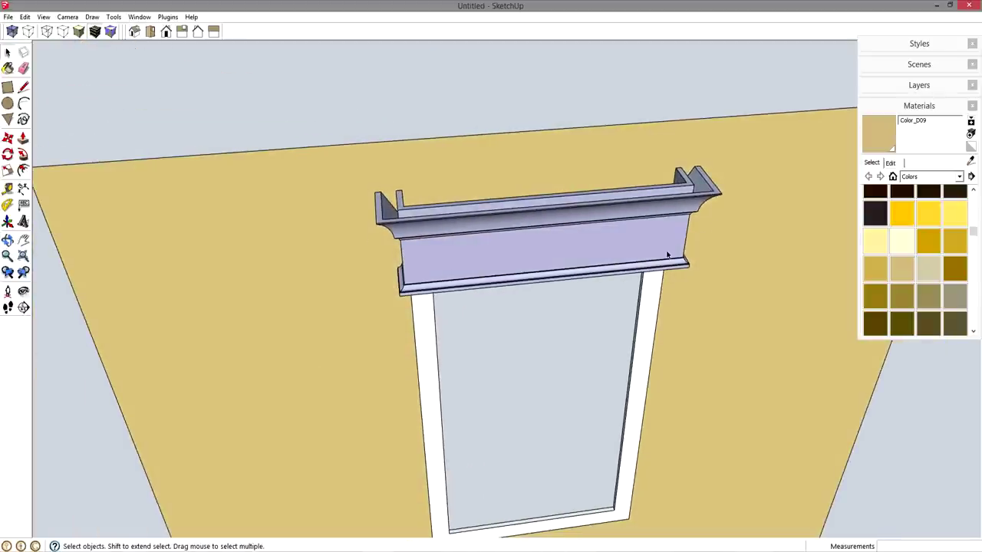
{"action": "scroll", "coordinate": [627, 253], "scroll_direction": "down", "scroll_amount": 3}
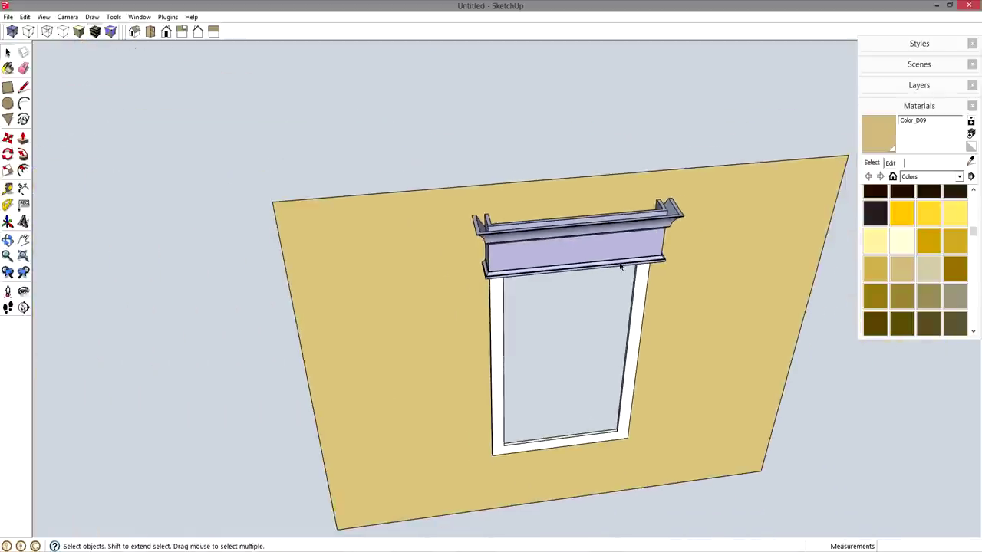
{"action": "middle_click_drag", "start_coordinate": [591, 364], "coordinate": [625, 213]}
{"action": "scroll", "coordinate": [596, 248], "scroll_direction": "up", "scroll_amount": 2}
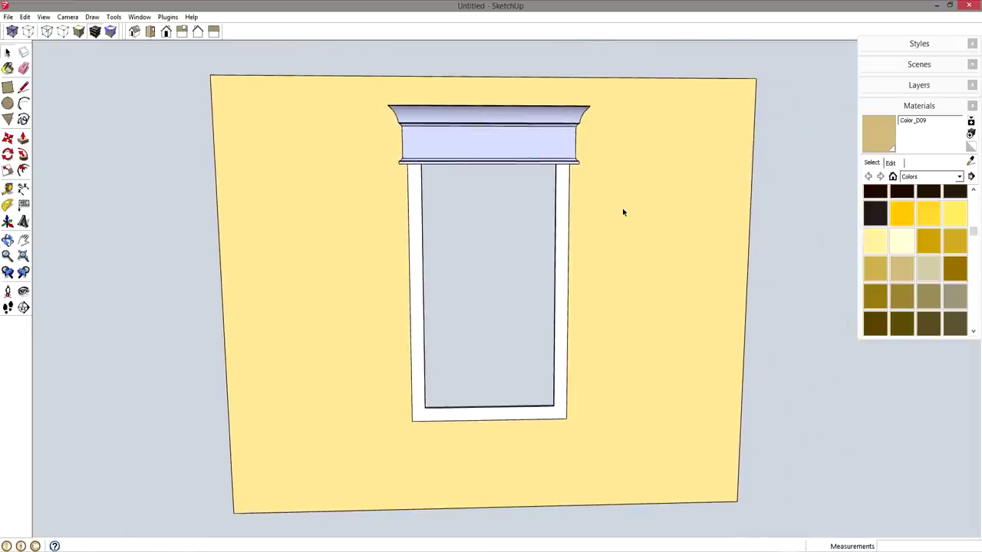